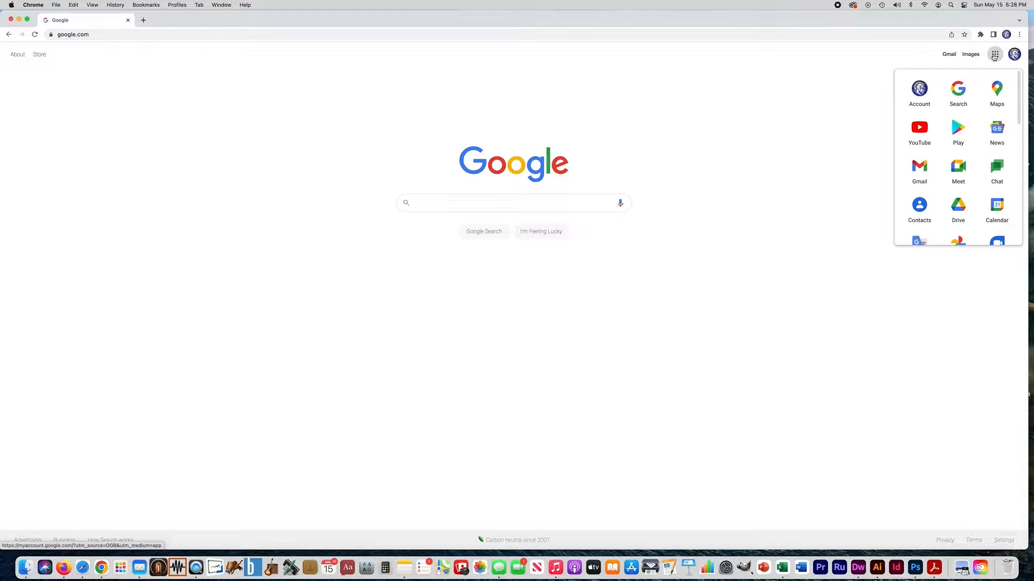
# - Open Google Sites in a new tab from the full list of Google products
pyautogui.moveTo(1018, 90); pyautogui.dragTo(1017, 226)
pyautogui.click(949, 231)
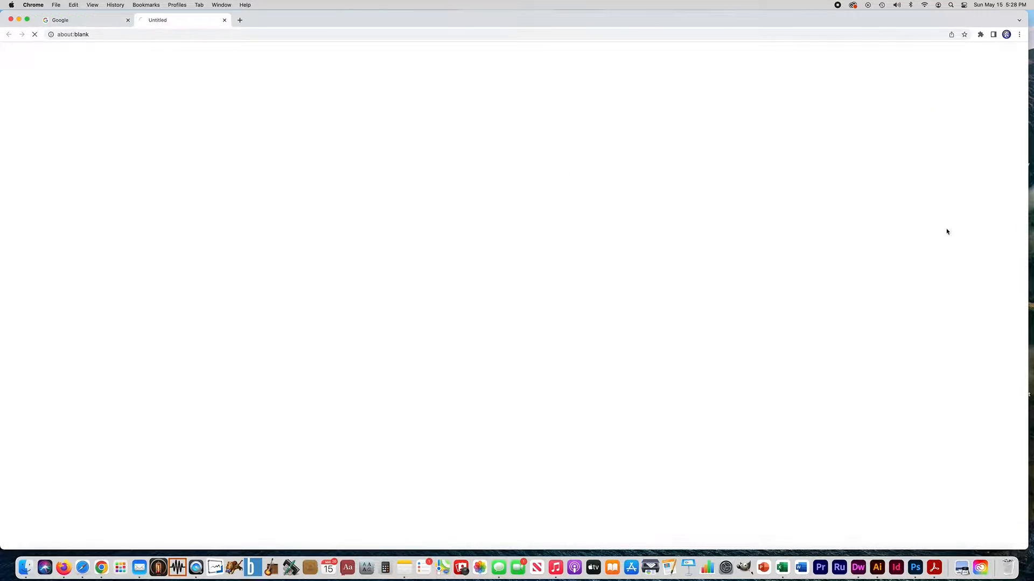
pyautogui.scroll(-2, 539, 226)
pyautogui.scroll(-2, 538, 225)
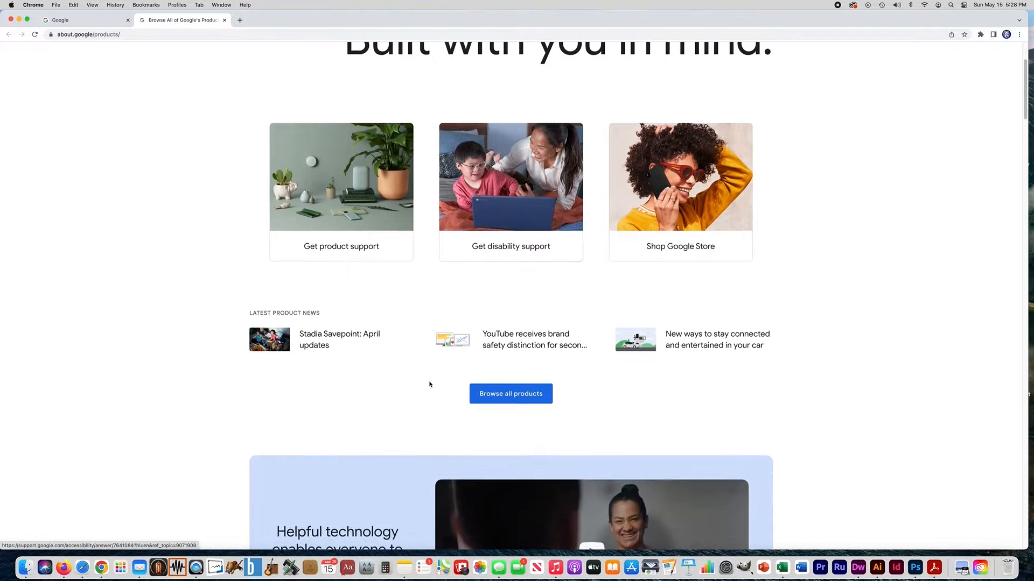
pyautogui.click(499, 394)
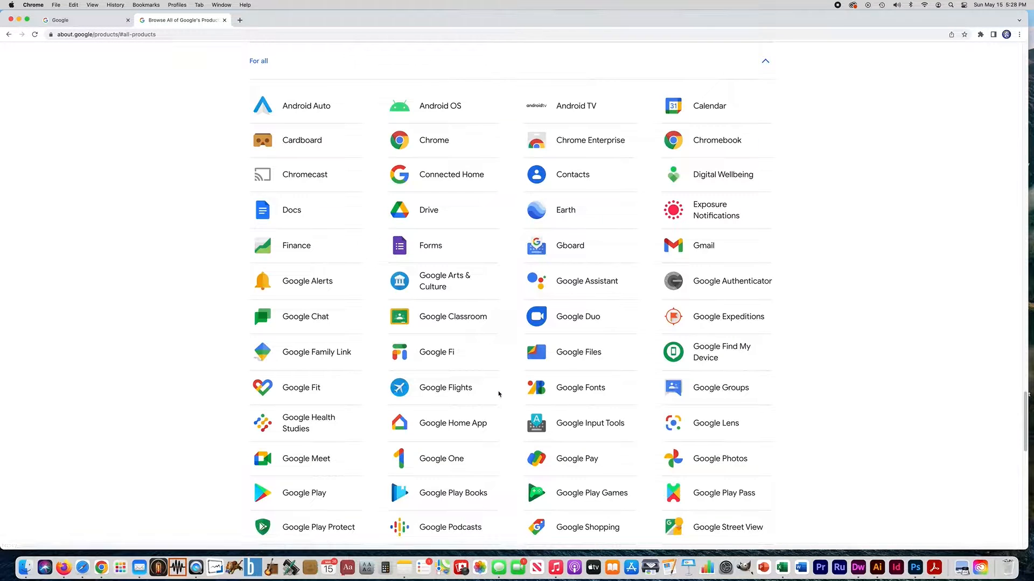
pyautogui.scroll(-7, 687, 385)
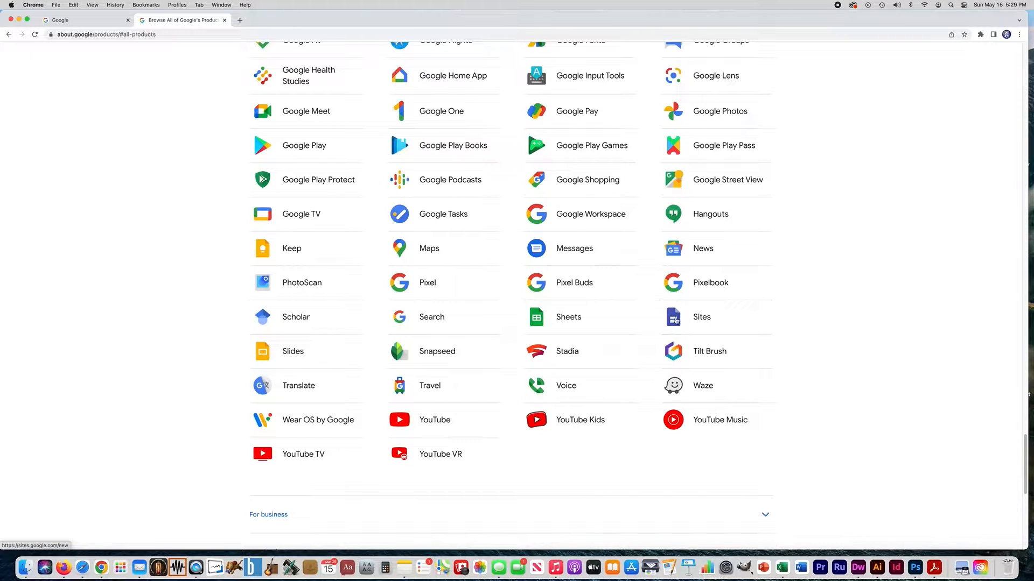
pyautogui.click(700, 318)
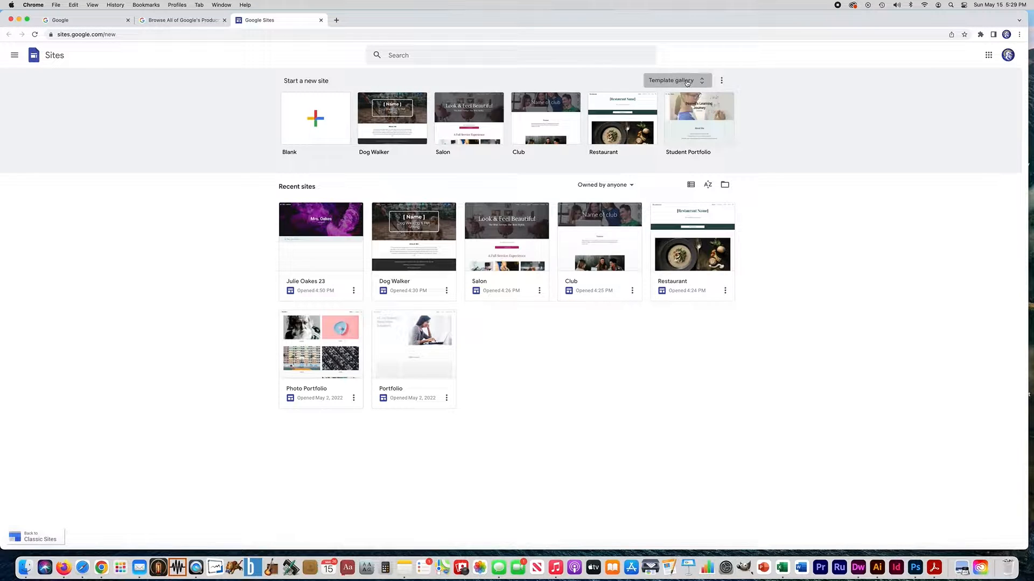
# - Create a new site from the Student Portfolio template in the gallery's Education section
pyautogui.click(671, 82)
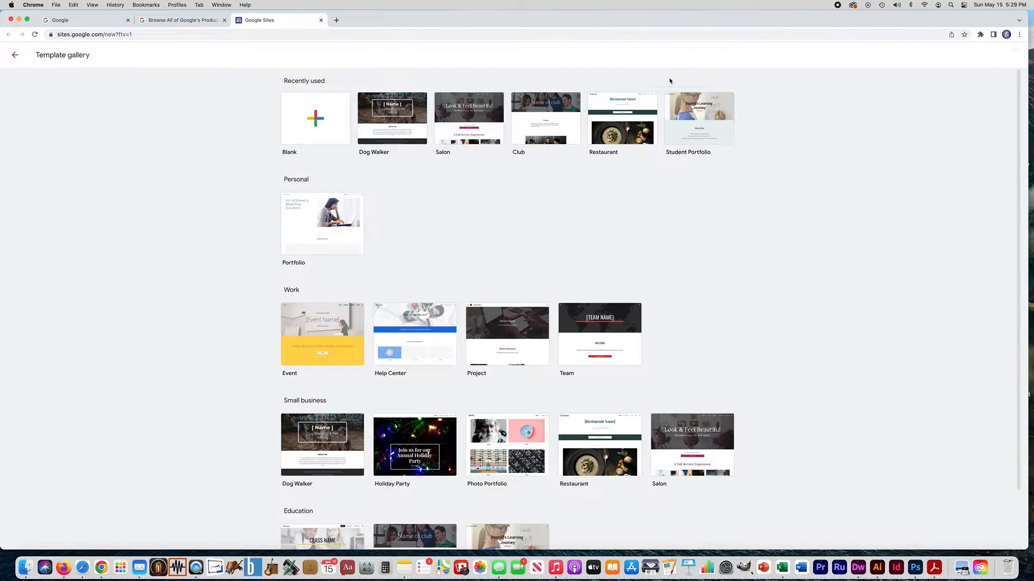
pyautogui.scroll(-3, 668, 133)
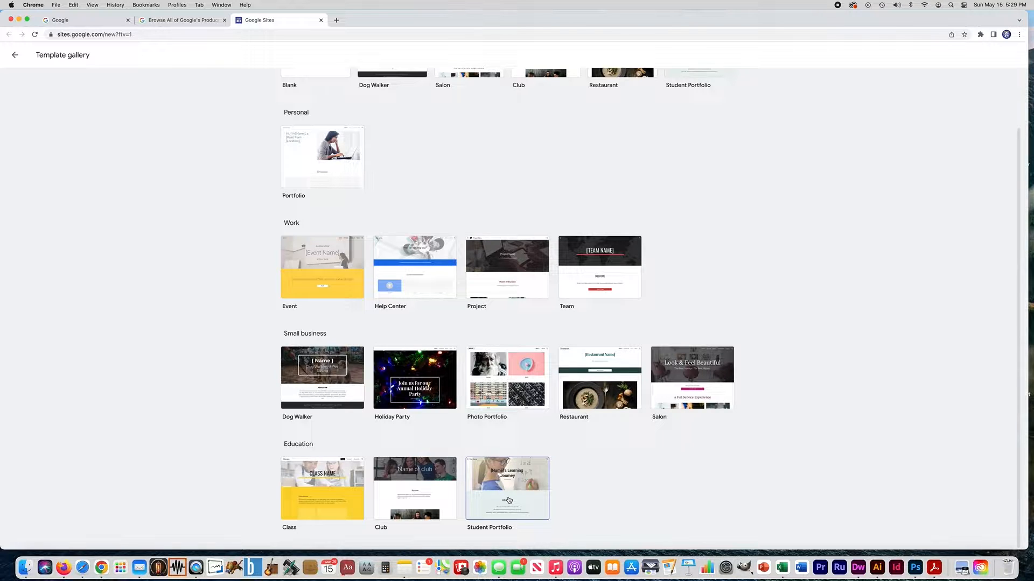
pyautogui.click(505, 501)
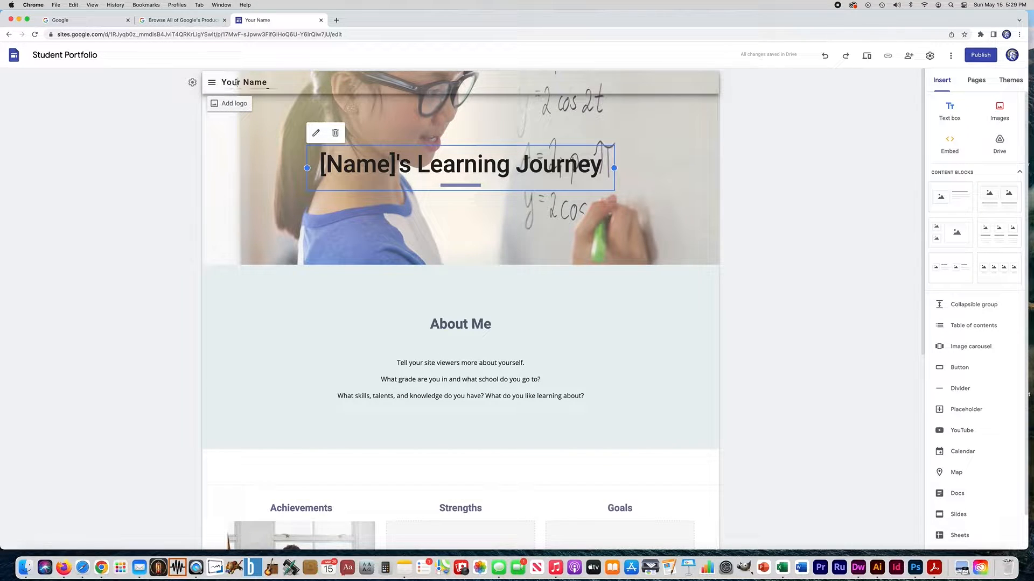
# - Replace the 'Your Name' site name in the header with the teacher's name
pyautogui.click(254, 83)
pyautogui.moveTo(271, 82); pyautogui.dragTo(215, 83)
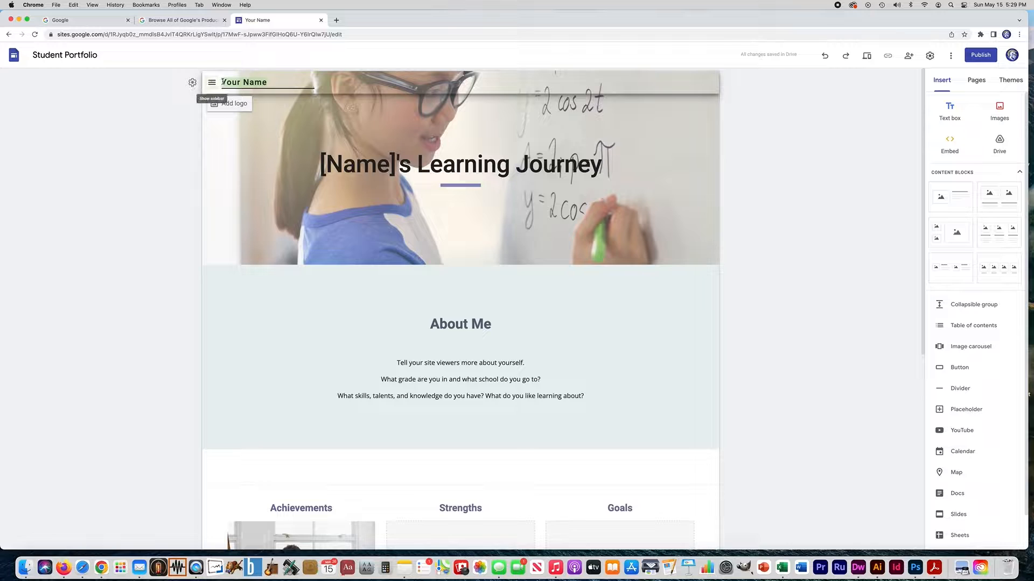
pyautogui.write('MR')
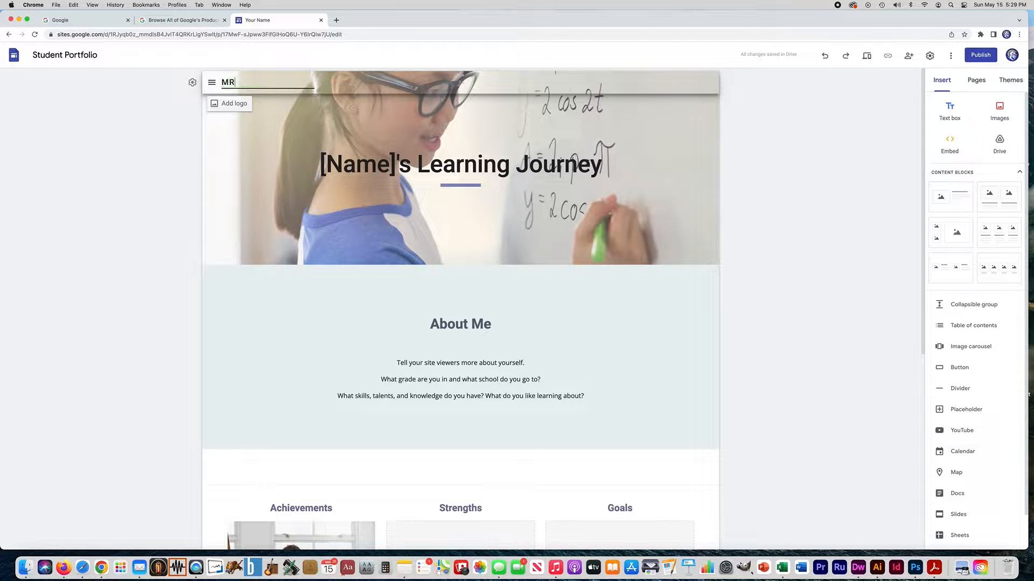
pyautogui.press('BackSpace')
pyautogui.write('rs. Oake')
# - Replace the '[Name]'s Learning Journey' page title with the teacher's name
pyautogui.click(406, 168)
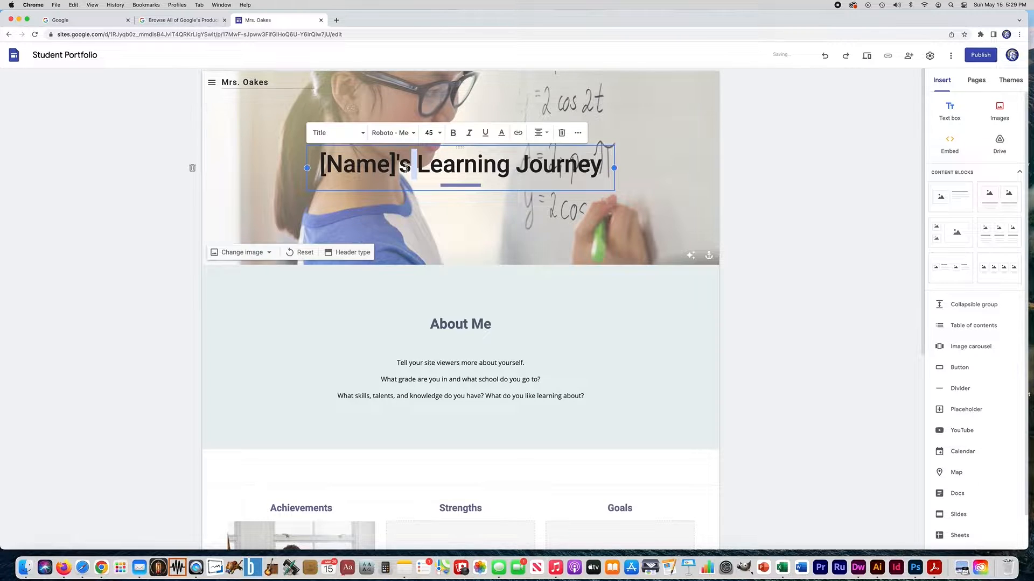
pyautogui.tripleClick(406, 167)
pyautogui.write('MRs.')
pyautogui.press('BackSpace')
pyautogui.press('BackSpace')
pyautogui.press('BackSpace')
pyautogui.write('rs. Oakes')
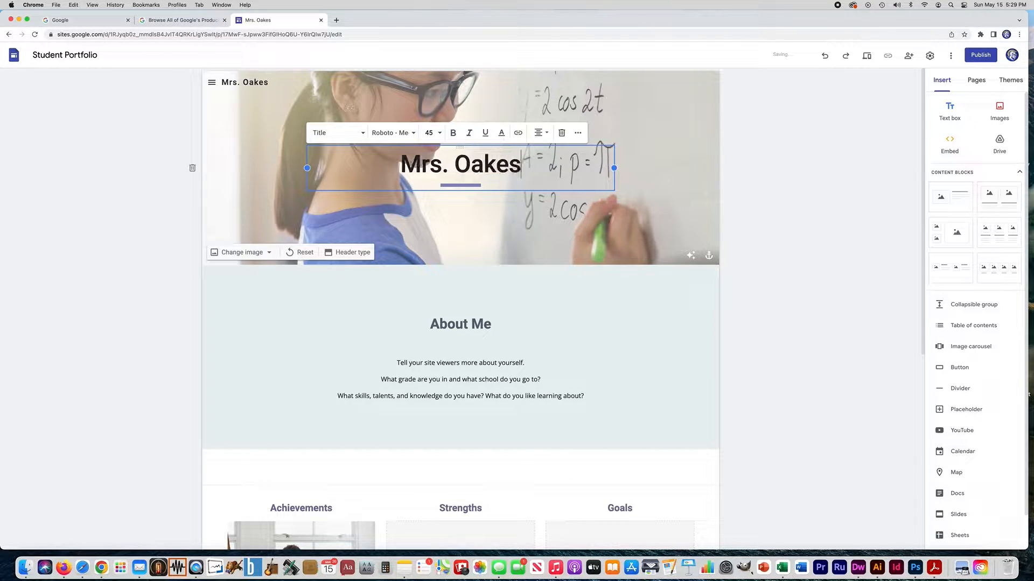
# - Delete the About Me, Achievements/Strengths/Goals and blank sections between header and footer
pyautogui.click(274, 325)
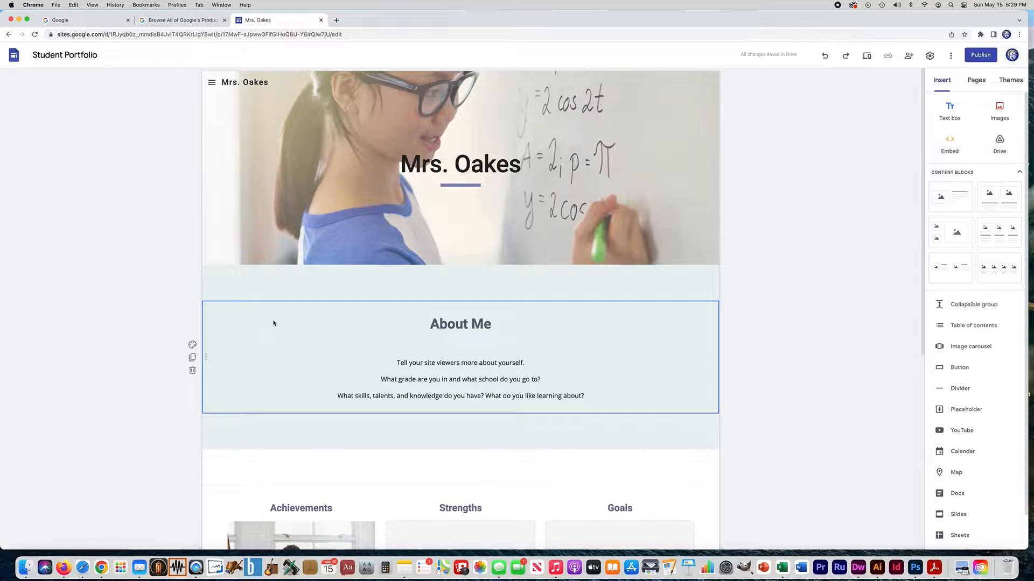
pyautogui.scroll(-5, 307, 307)
pyautogui.scroll(5, 304, 433)
pyautogui.click(193, 297)
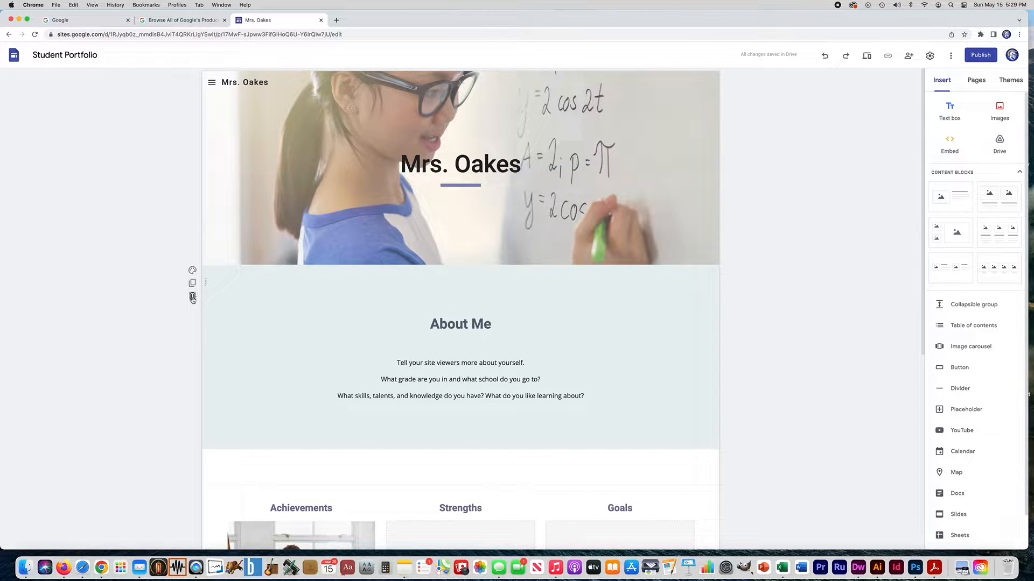
pyautogui.click(192, 298)
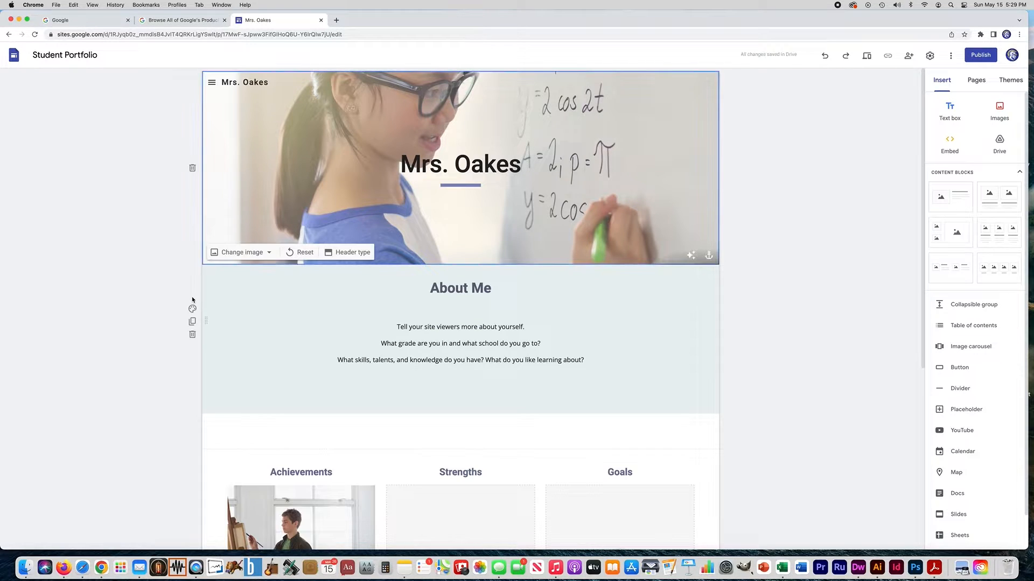
pyautogui.click(192, 335)
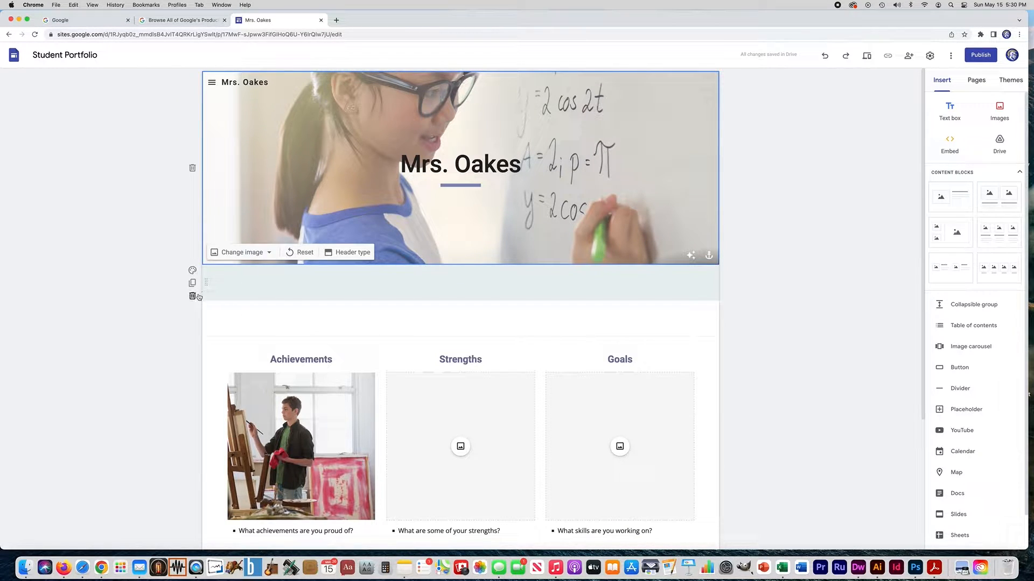
pyautogui.click(192, 332)
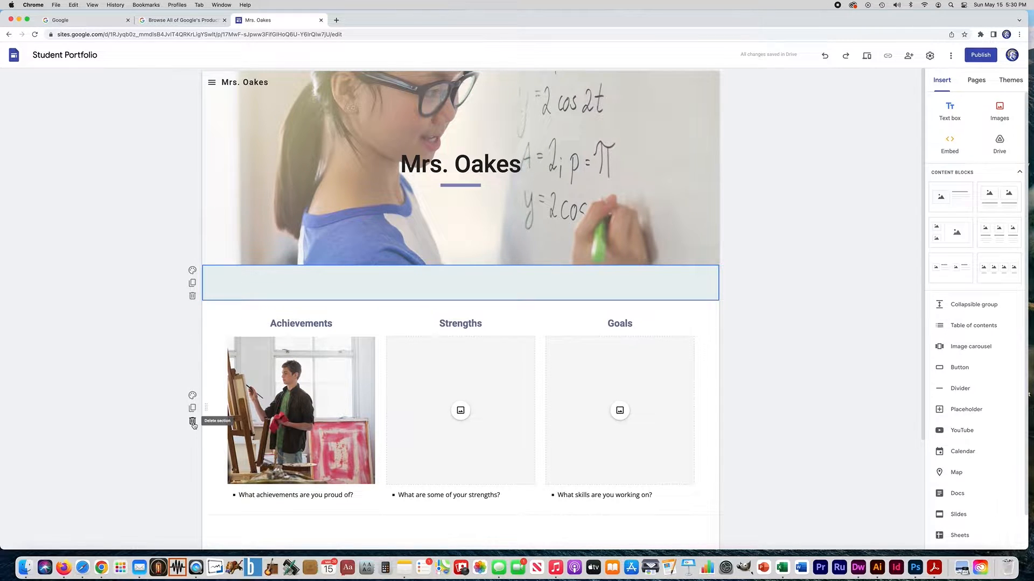
pyautogui.click(193, 423)
pyautogui.click(193, 330)
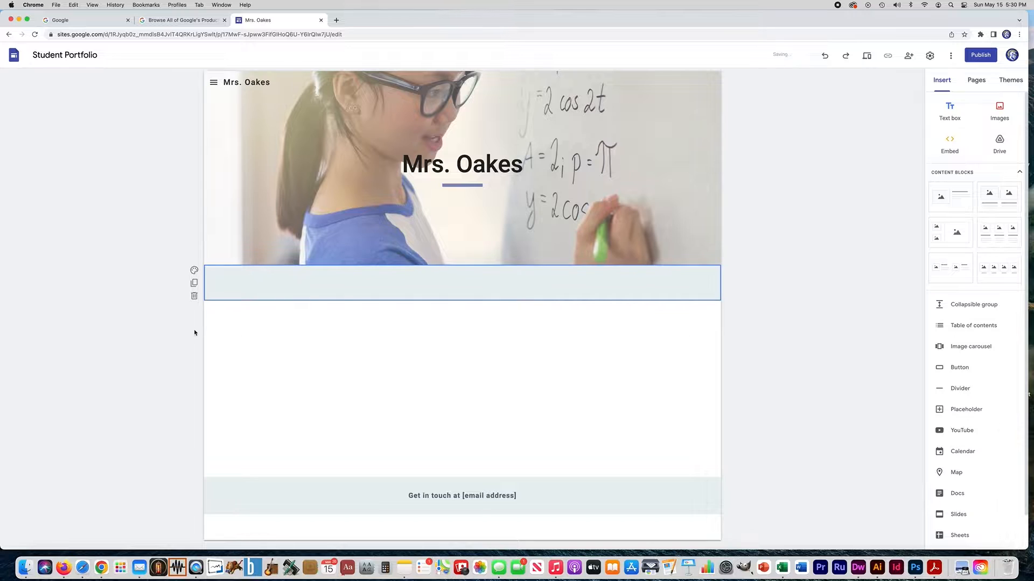
# - Replace the footer's 'email address' placeholder with the teacher's school e-mail address
pyautogui.click(502, 496)
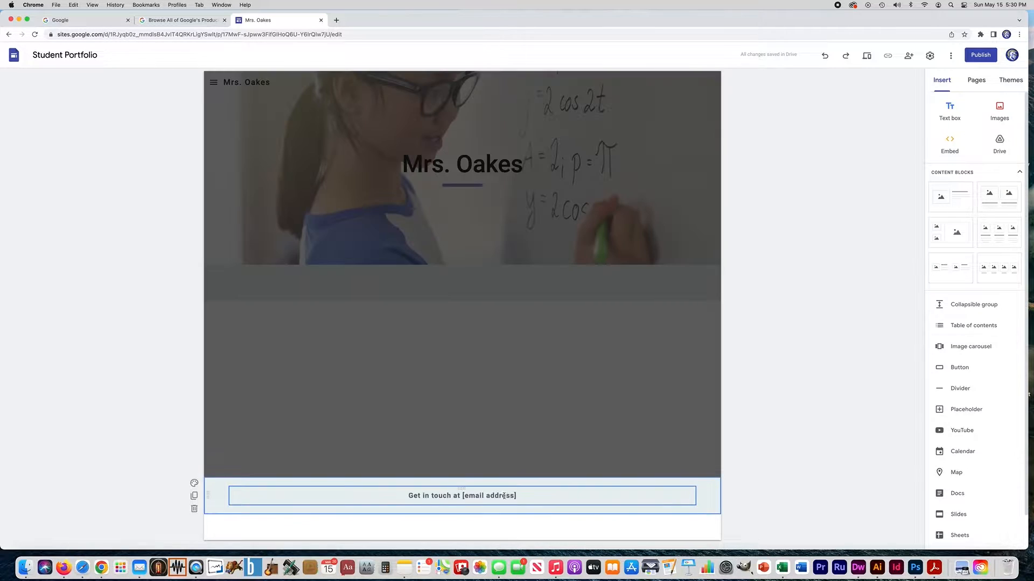
pyautogui.moveTo(511, 496); pyautogui.dragTo(464, 496)
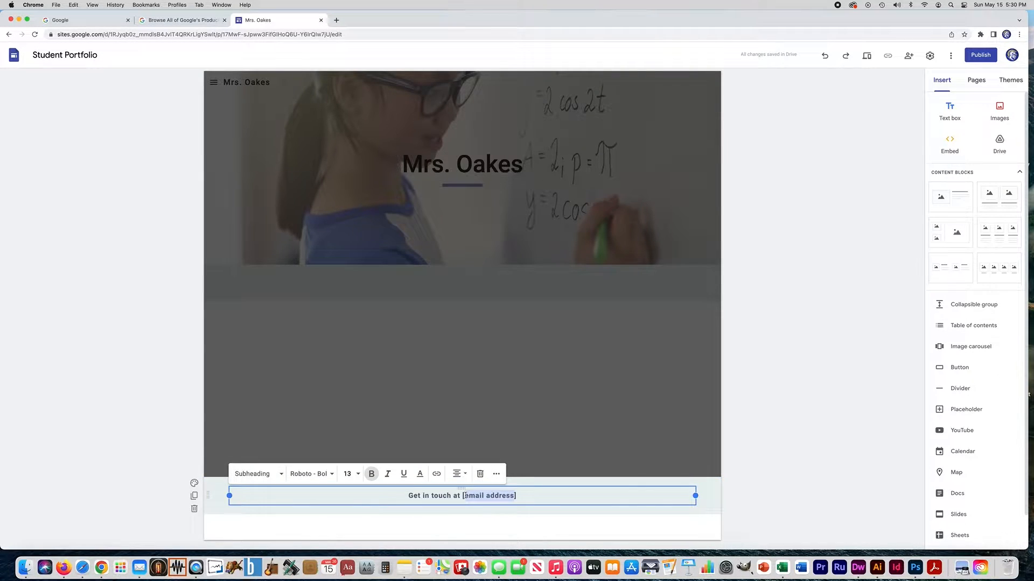
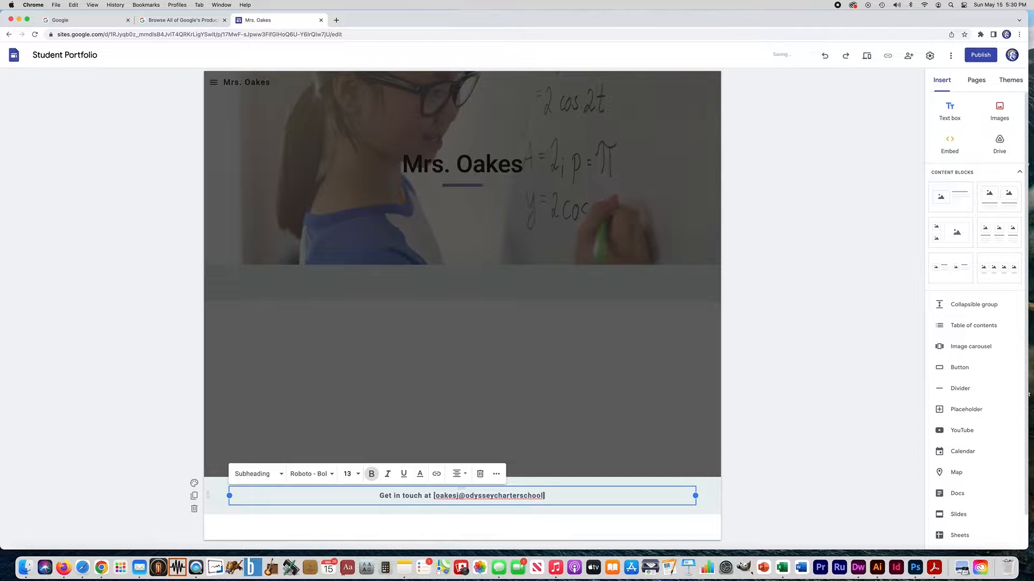
pyautogui.click(102, 330)
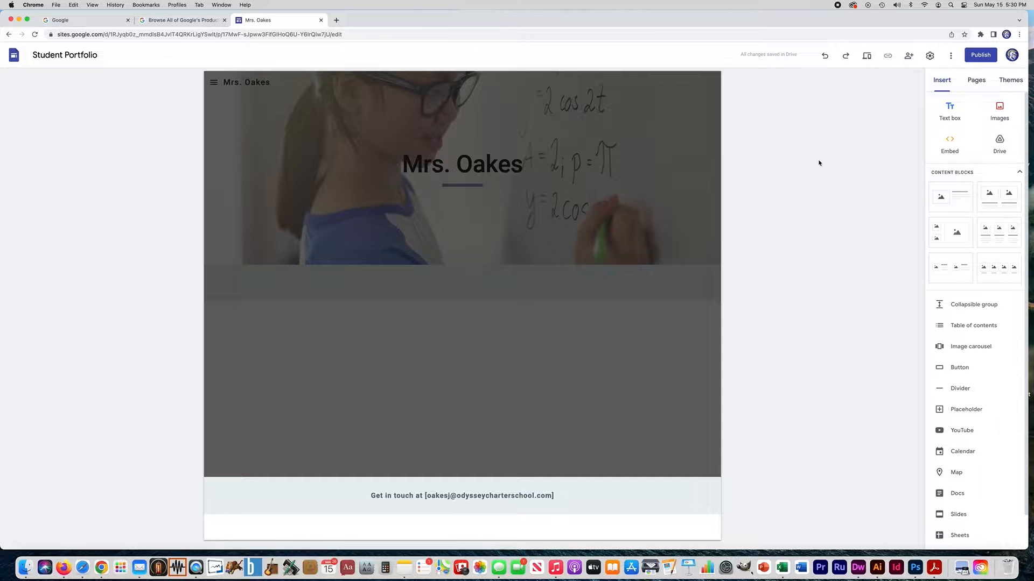
pyautogui.click(633, 193)
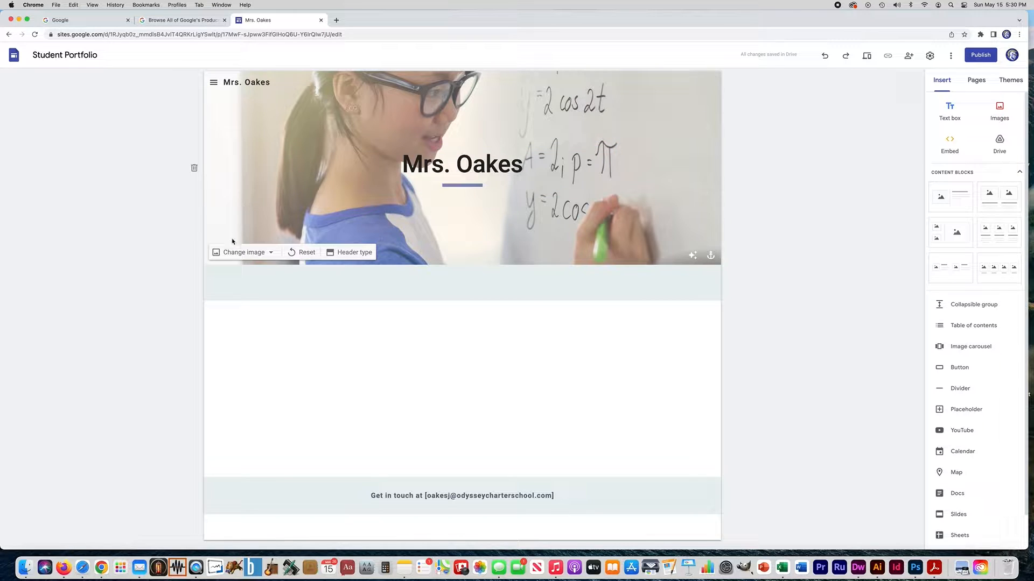
# - Upload jellyfish-6651202_1280.jpg as the home page header image
pyautogui.click(271, 254)
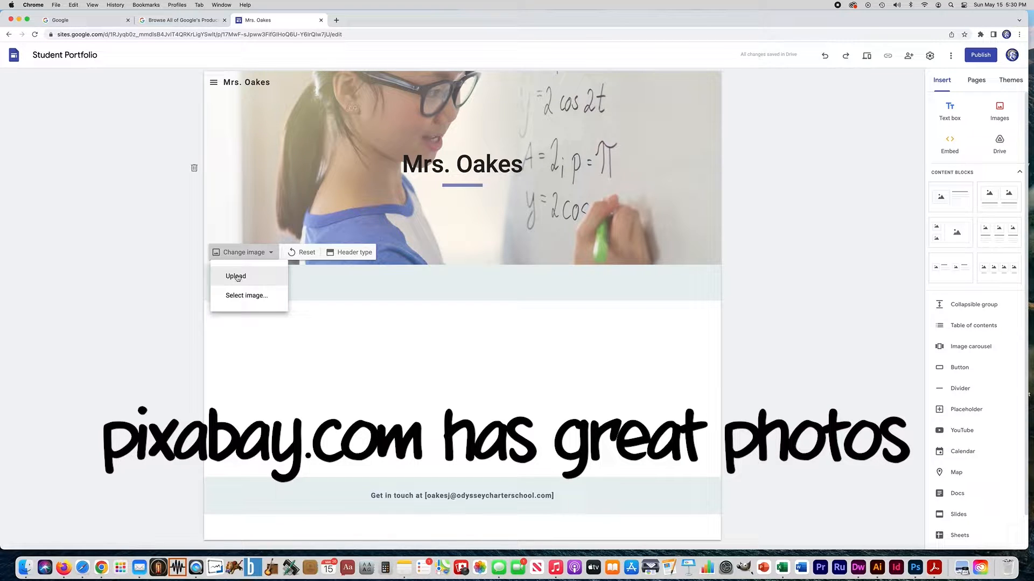
pyautogui.click(230, 276)
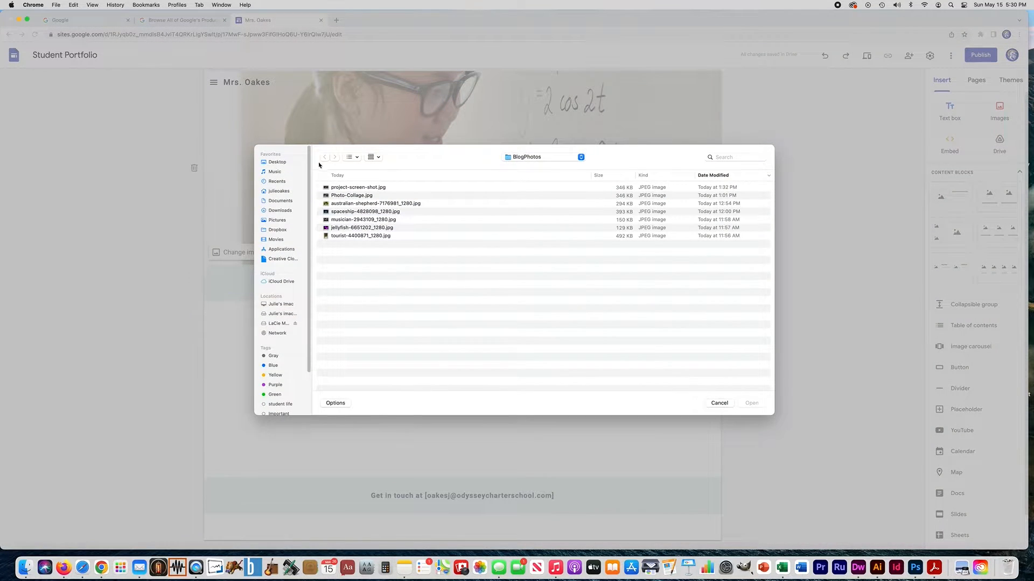
pyautogui.doubleClick(349, 228)
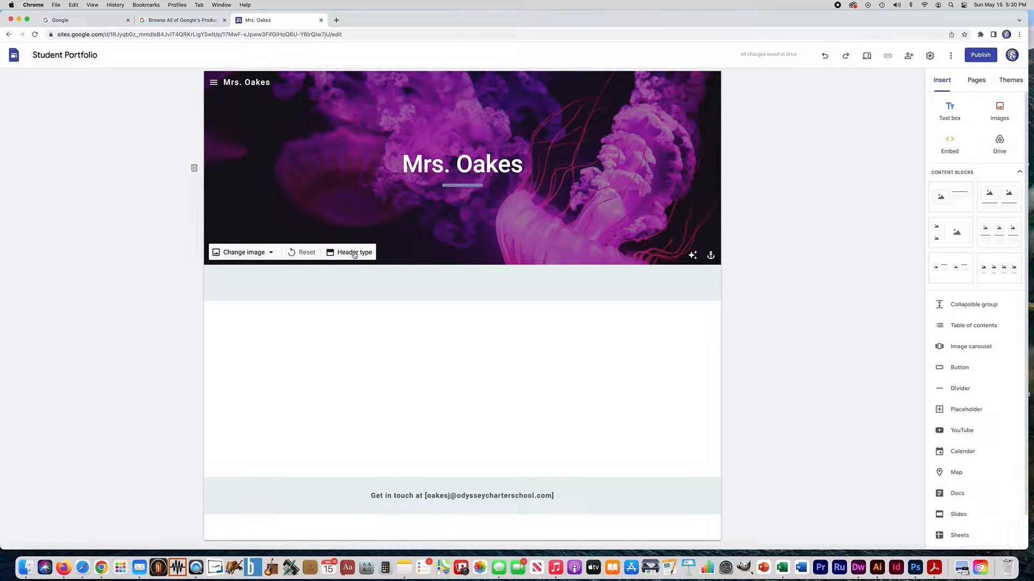
# - Set the header type to Cover so the jellyfish photo fills the whole page
pyautogui.click(354, 253)
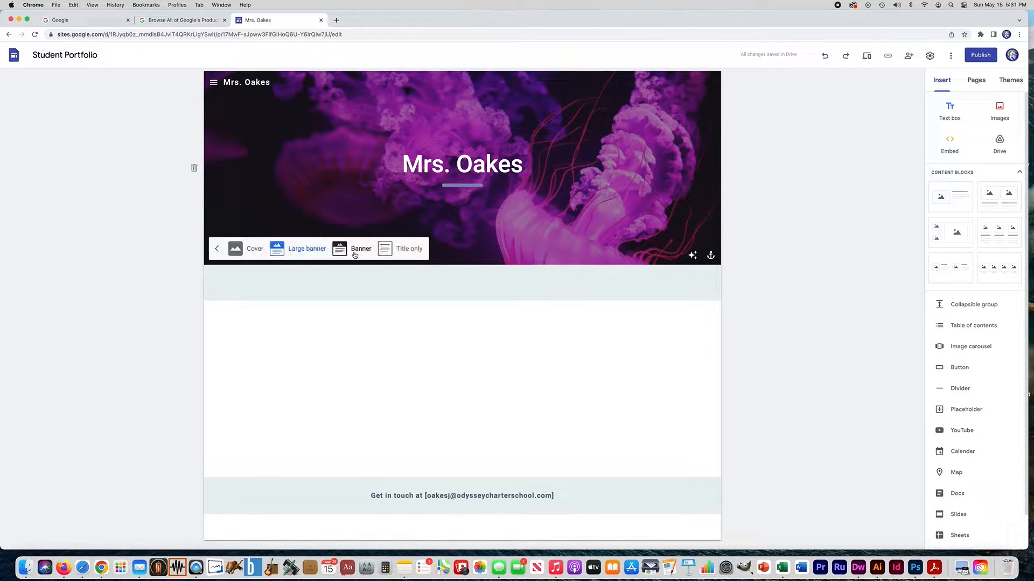
pyautogui.click(404, 252)
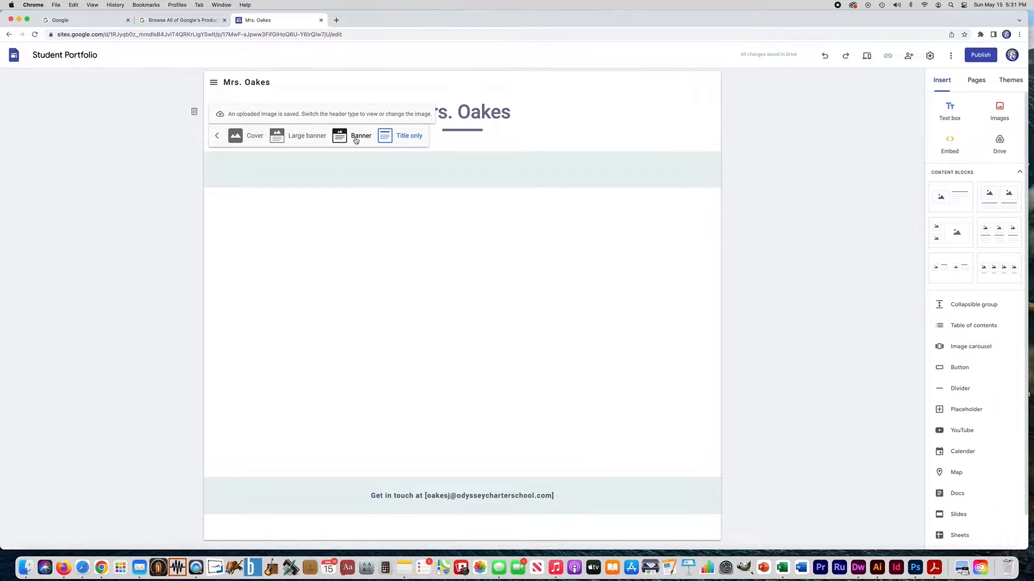
pyautogui.click(356, 135)
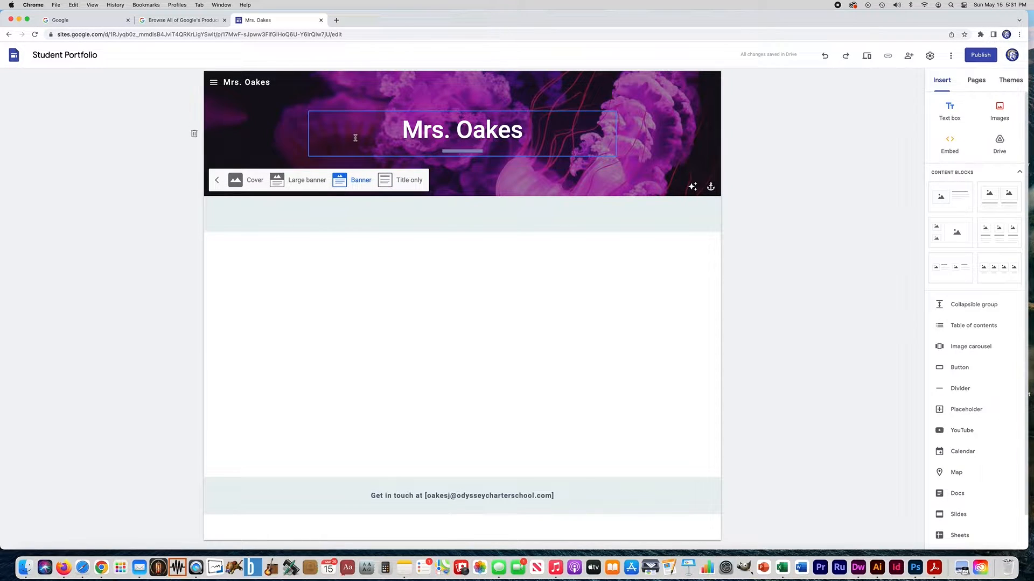
pyautogui.click(302, 180)
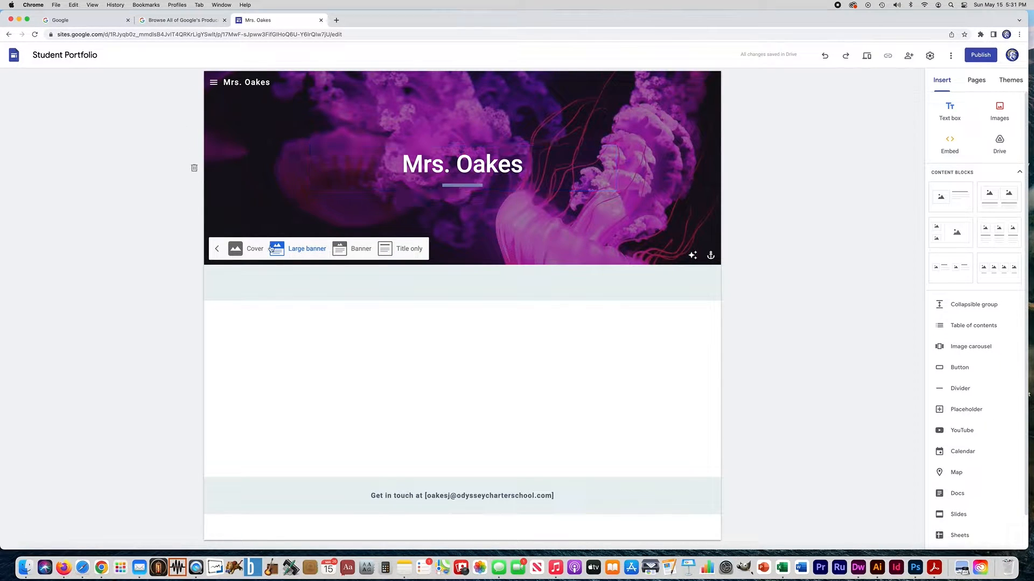
pyautogui.click(253, 251)
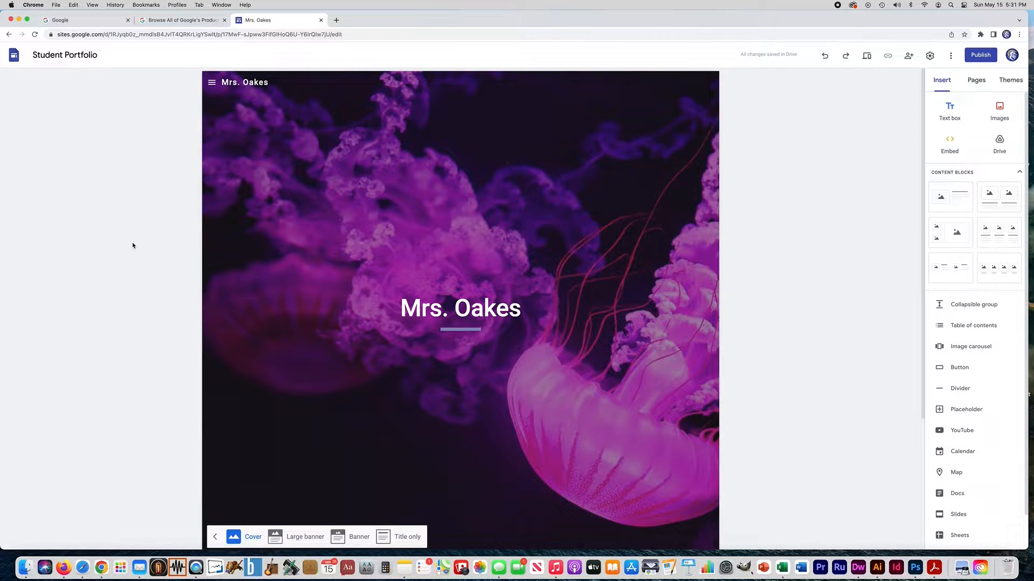
pyautogui.scroll(-3, 141, 207)
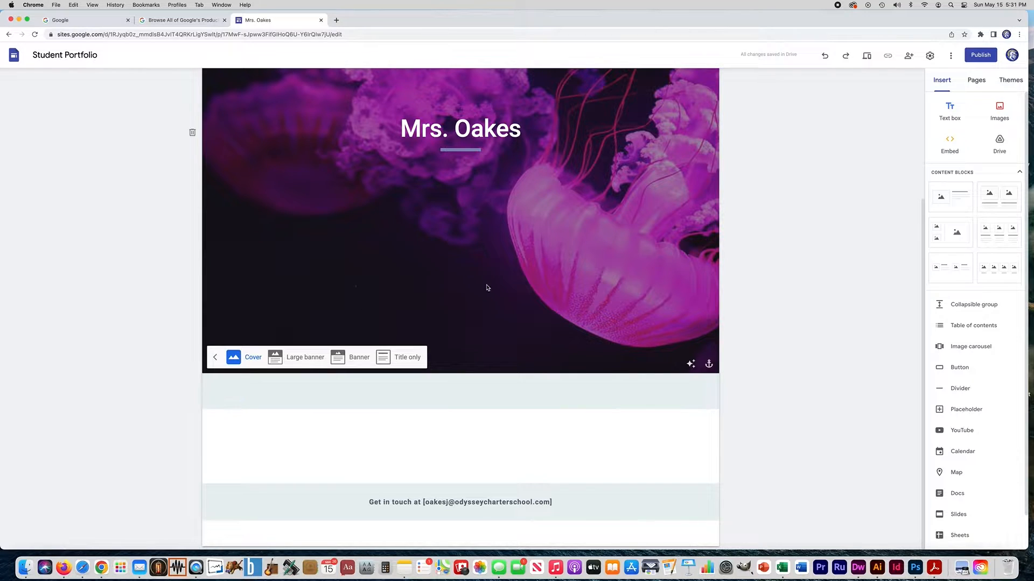
pyautogui.scroll(3, 485, 291)
pyautogui.scroll(-3, 133, 274)
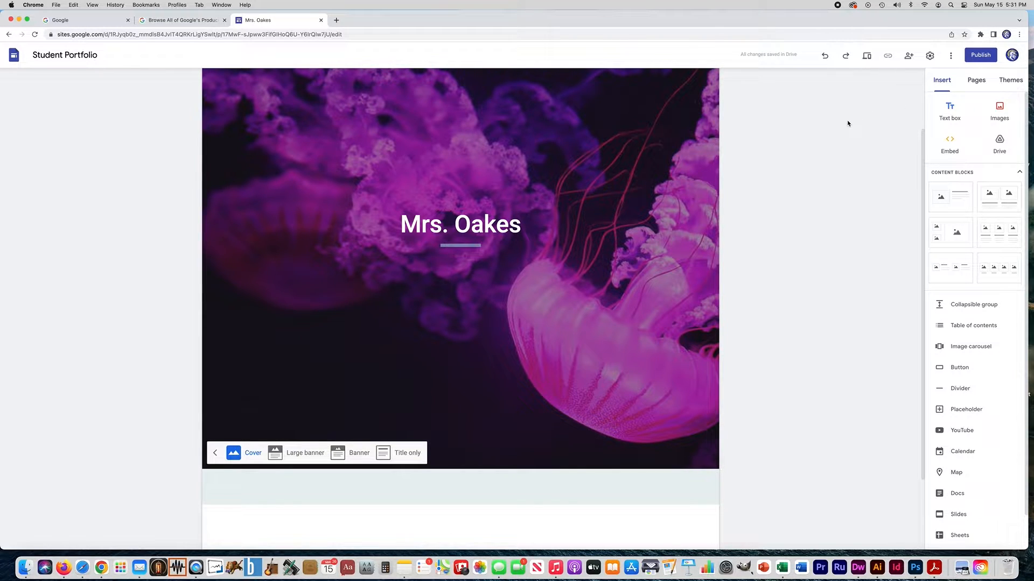
pyautogui.scroll(3, 847, 123)
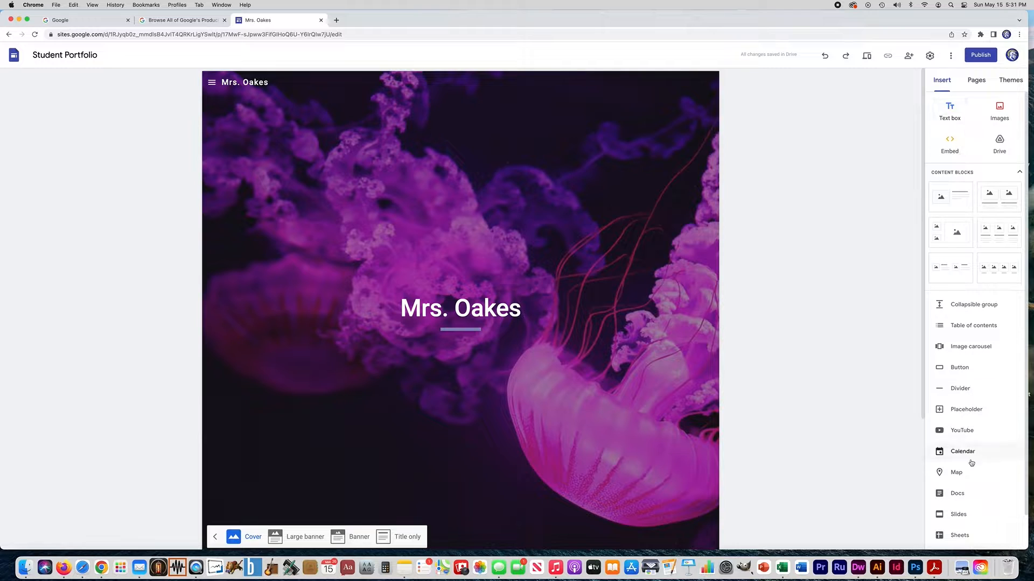
# - Delete the Activities page and the Art subpage under Classes from the Pages list
pyautogui.click(976, 81)
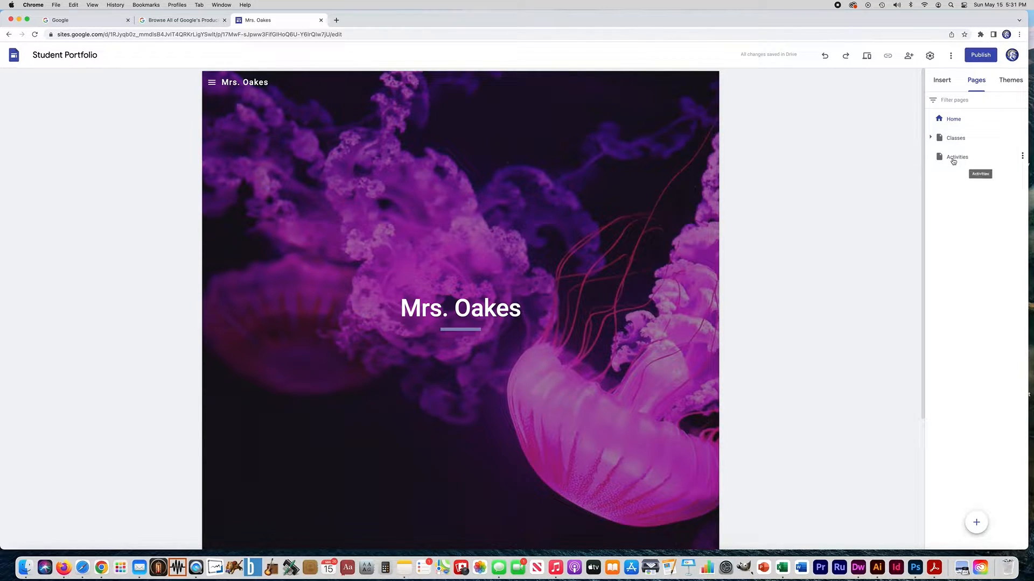
pyautogui.click(1022, 158)
pyautogui.click(964, 257)
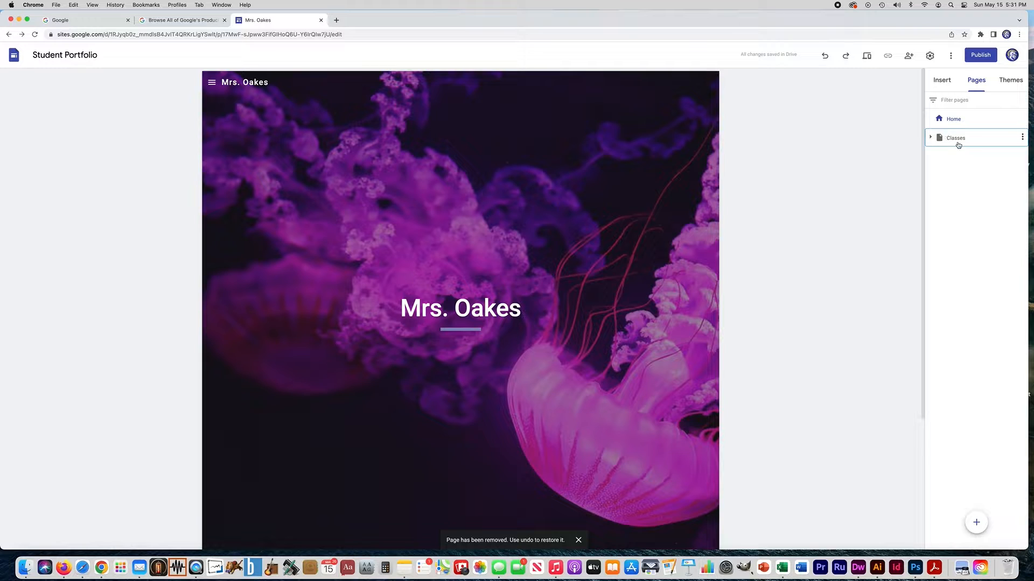
pyautogui.click(931, 138)
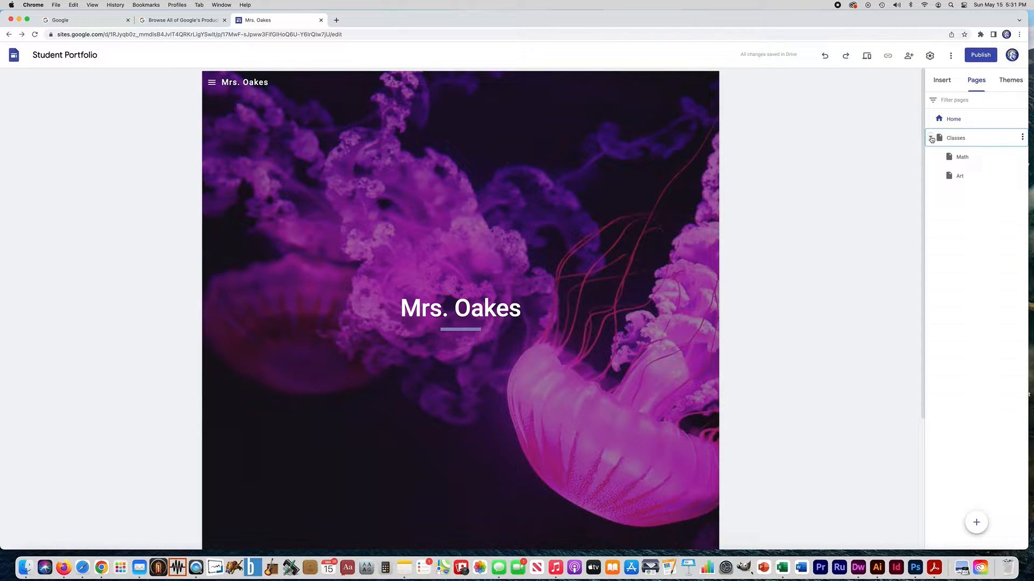
pyautogui.click(1022, 177)
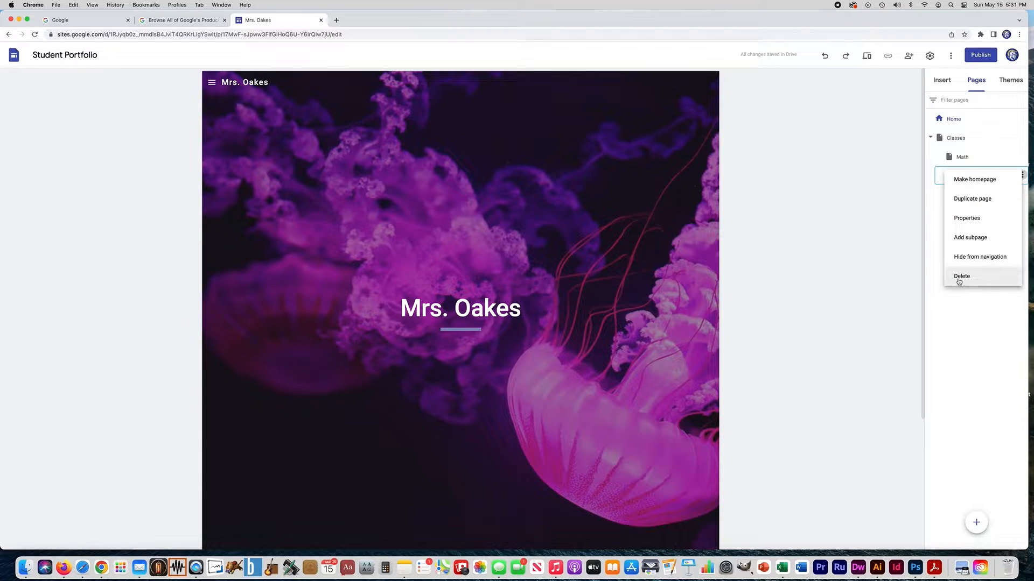
pyautogui.click(961, 278)
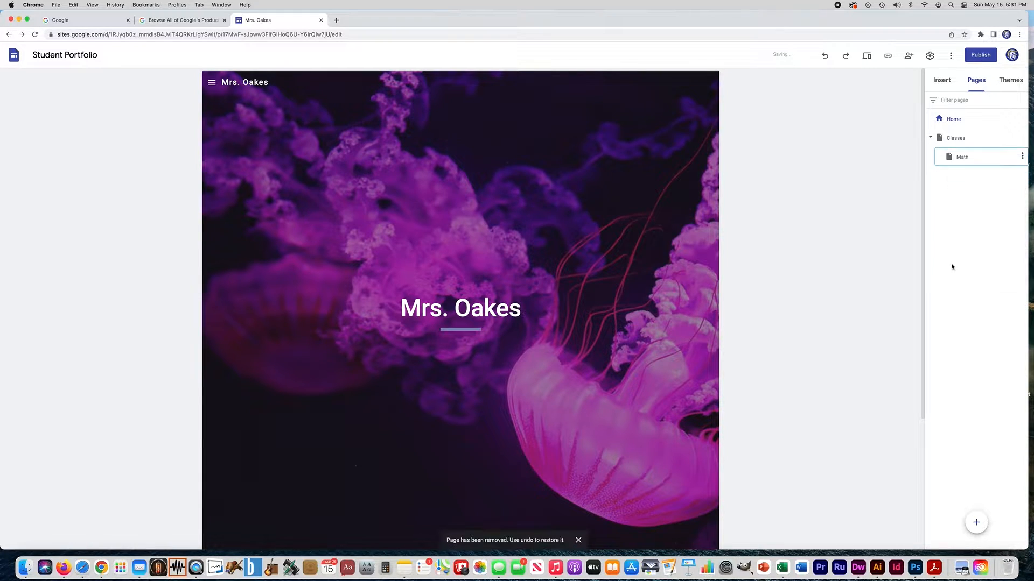
# - Rename the Math subpage to 'Assignment 1' in the Pages list
pyautogui.click(961, 159)
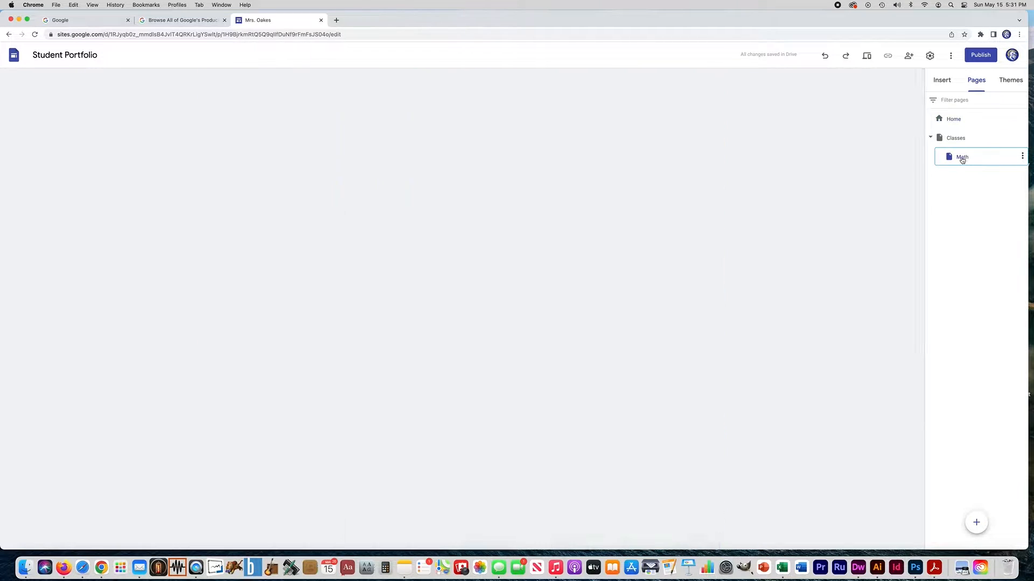
pyautogui.click(962, 158)
pyautogui.write('Assignment 1')
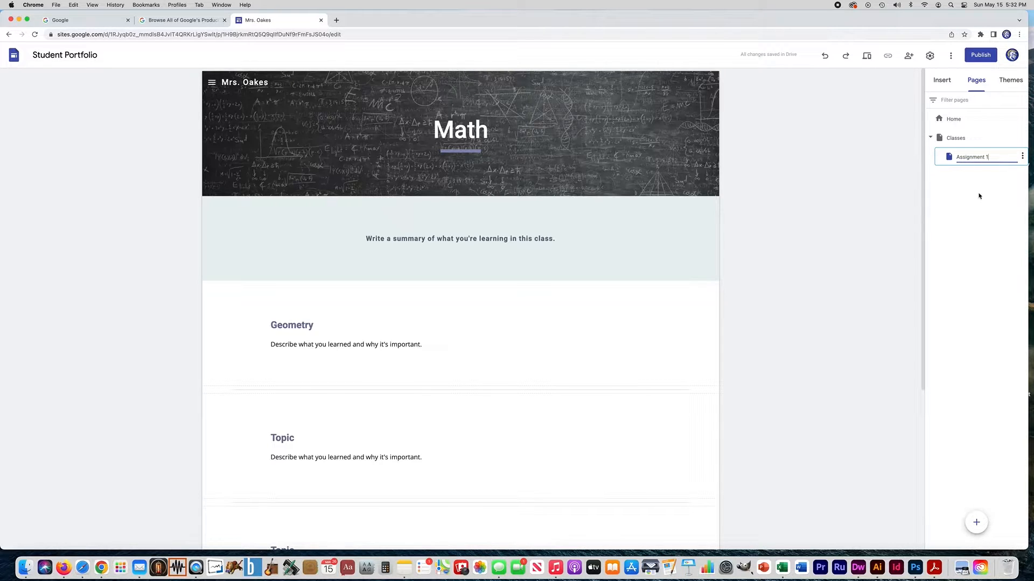
pyautogui.press('Return')
# - Change the page's title from Math to 'Assignment 1'
pyautogui.click(462, 129)
pyautogui.doubleClick(461, 130)
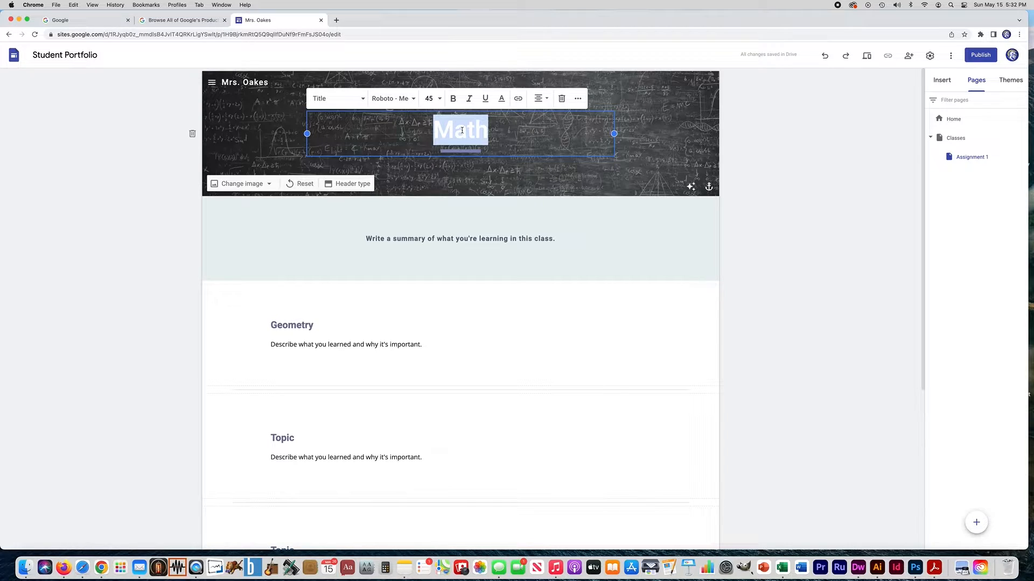
pyautogui.write('As')
pyautogui.write('ment 1')
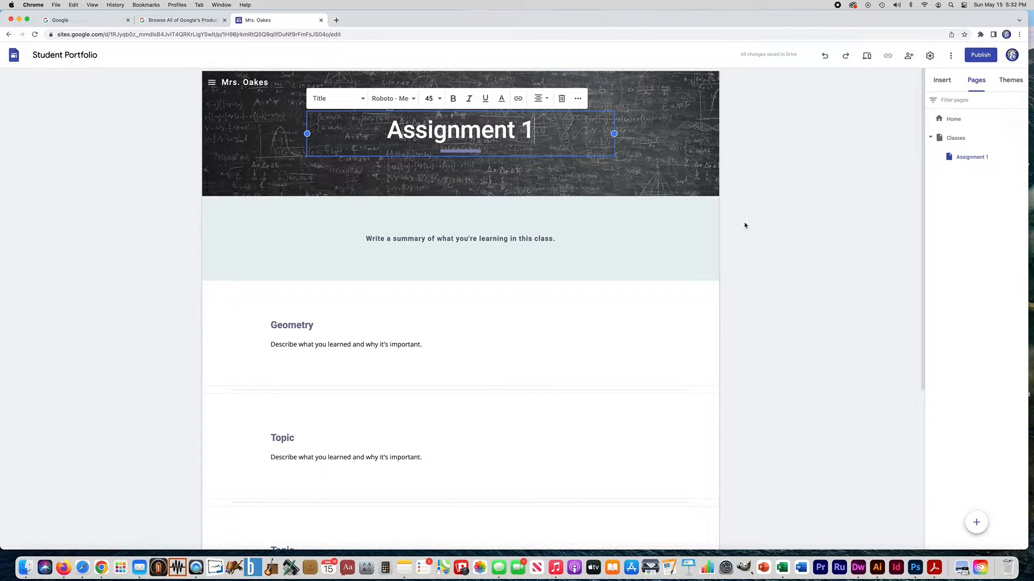
pyautogui.click(787, 225)
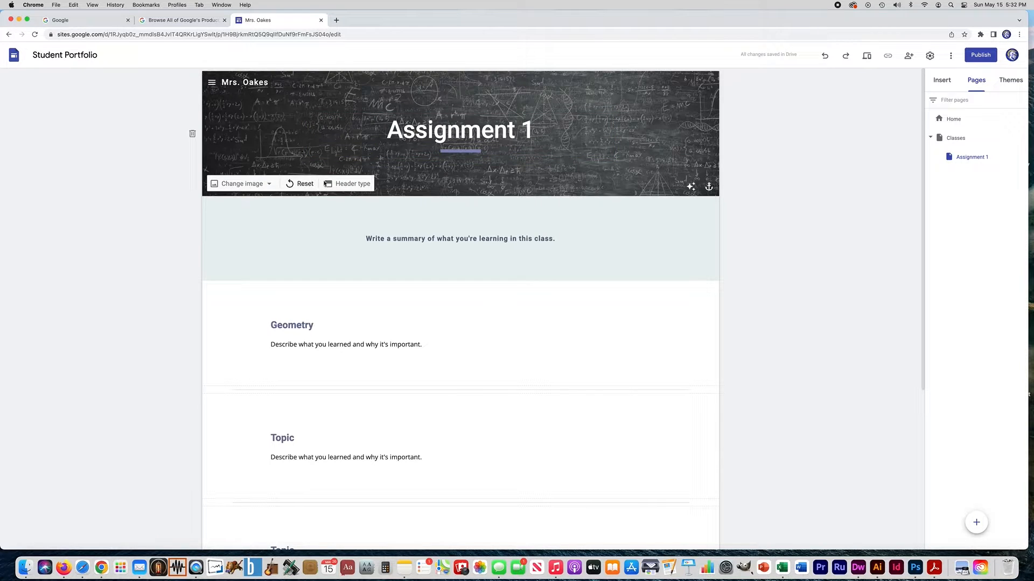
# - Set the Assignment 1 header to Title only, dropping the chalkboard background image
pyautogui.click(345, 184)
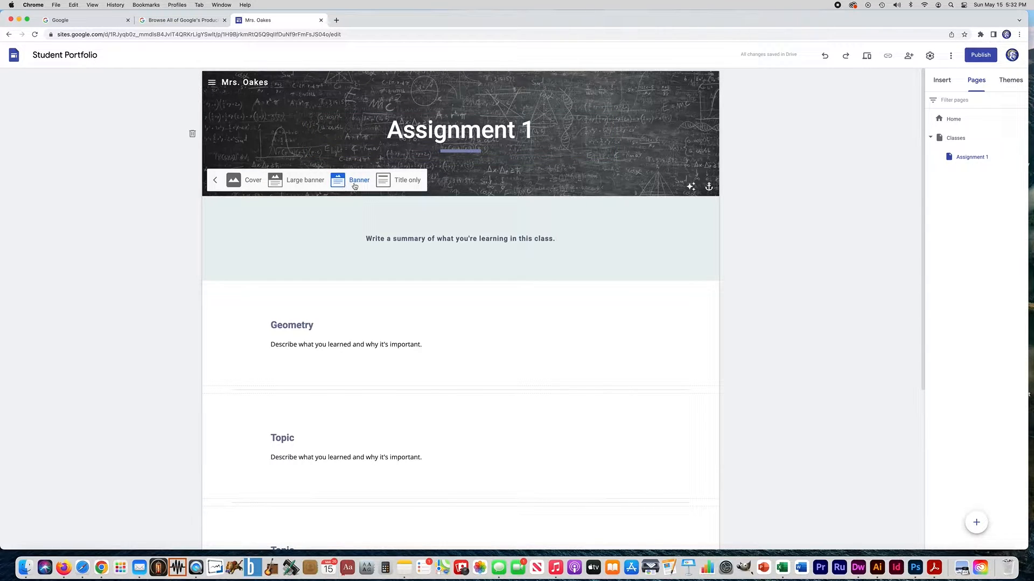
pyautogui.click(405, 179)
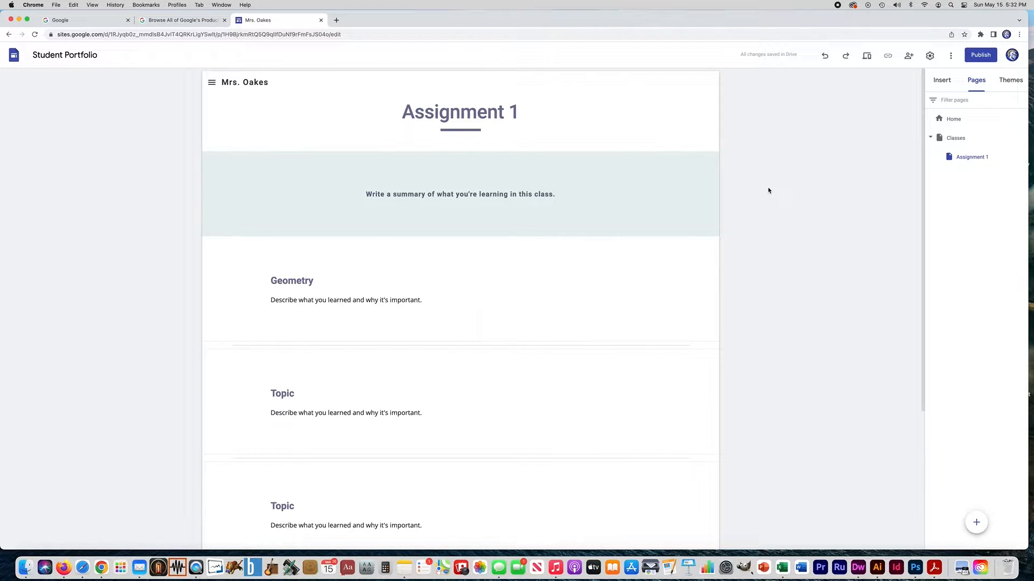
pyautogui.click(248, 140)
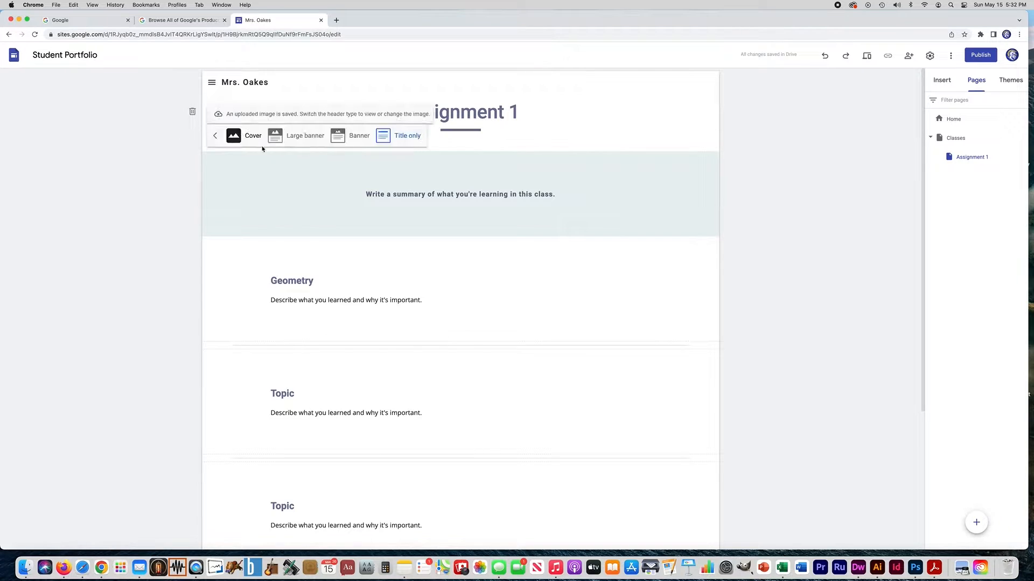
pyautogui.click(653, 124)
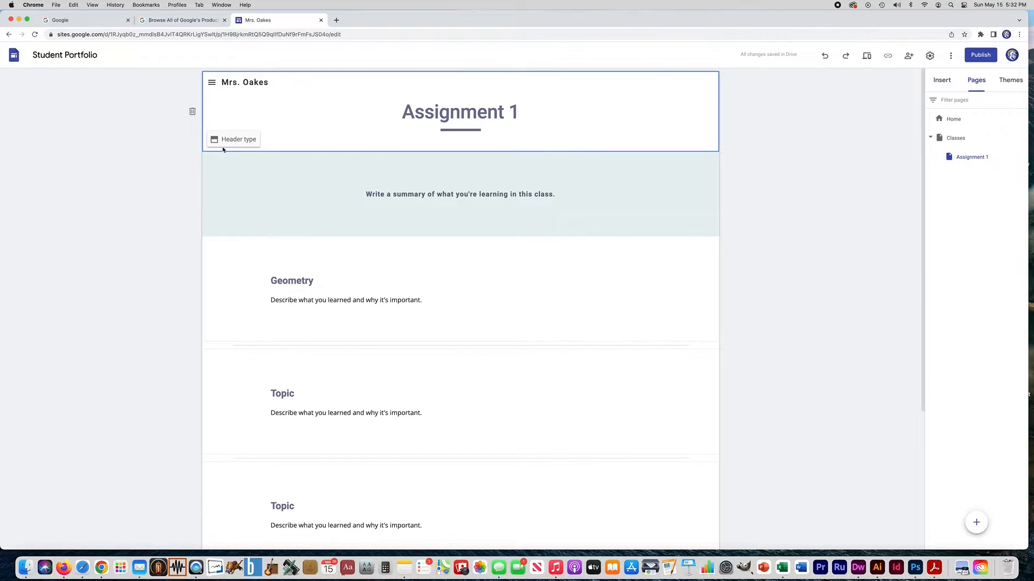
pyautogui.moveTo(198, 194)
# - Delete the Write a summary, Geometry and both Topic template sections from Assignment 1
pyautogui.click(192, 209)
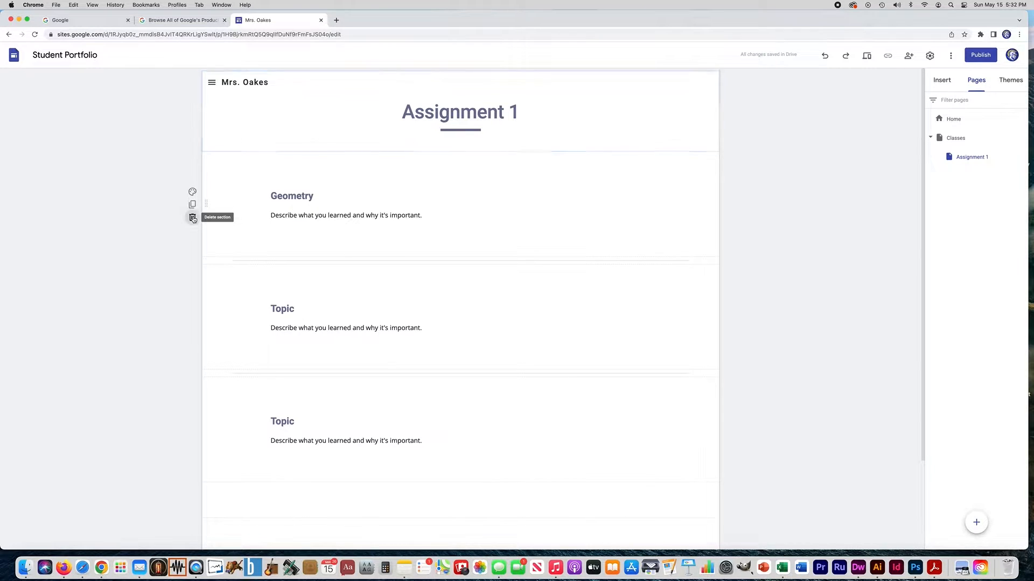
pyautogui.click(192, 218)
pyautogui.click(193, 224)
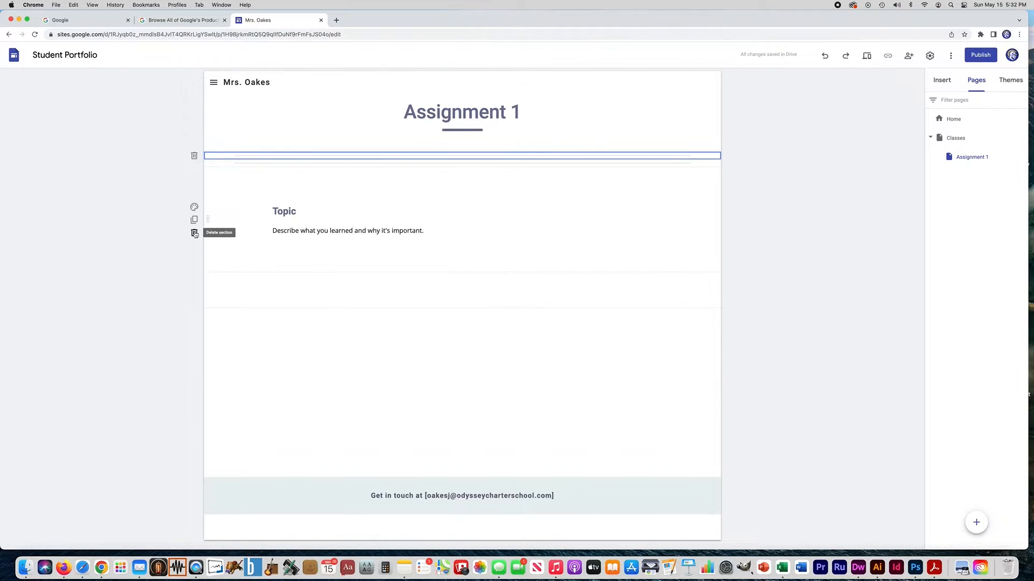
pyautogui.click(194, 233)
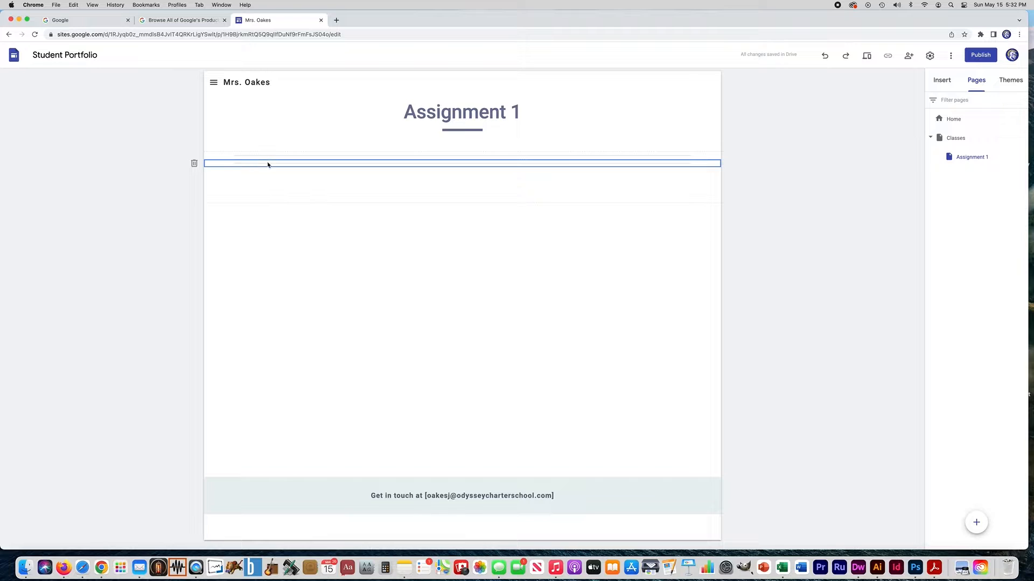
# - Delete the leftover empty sections sitting just below the Assignment 1 page title
pyautogui.click(194, 163)
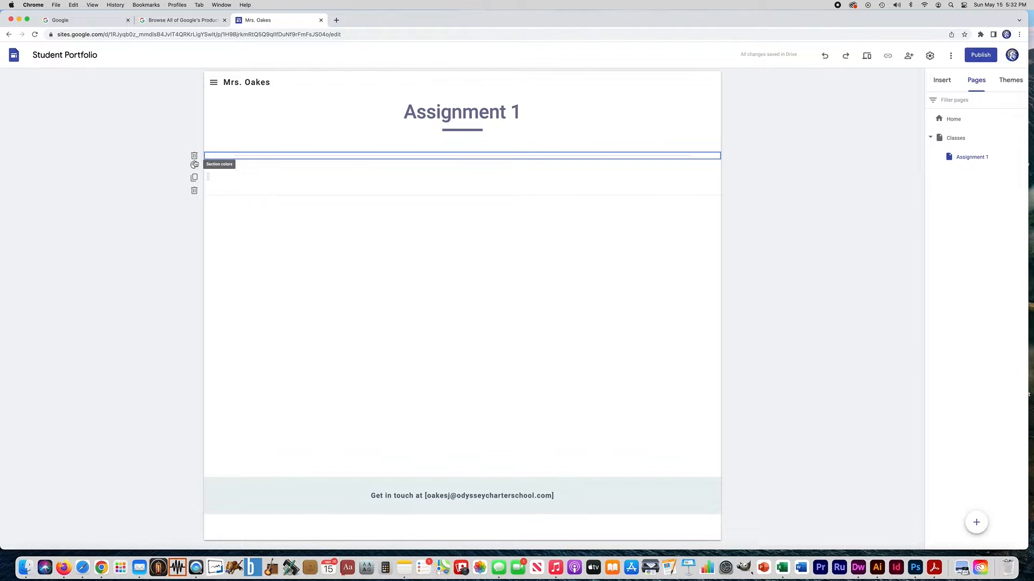
pyautogui.click(413, 165)
pyautogui.click(664, 151)
pyautogui.click(288, 177)
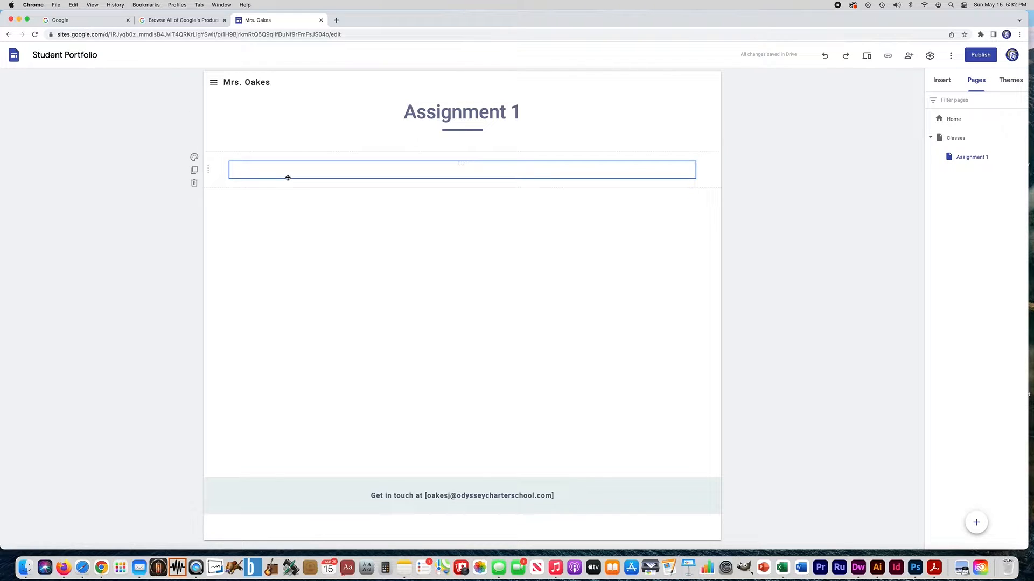
pyautogui.click(194, 182)
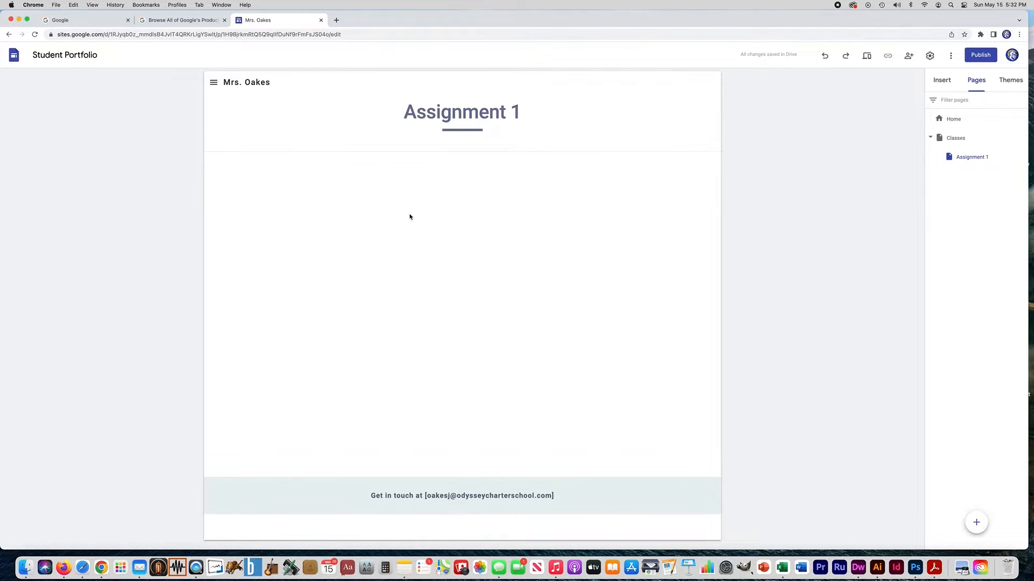
# - Add a text box reading 'Final Project' styled as Title below the page title
pyautogui.click(944, 82)
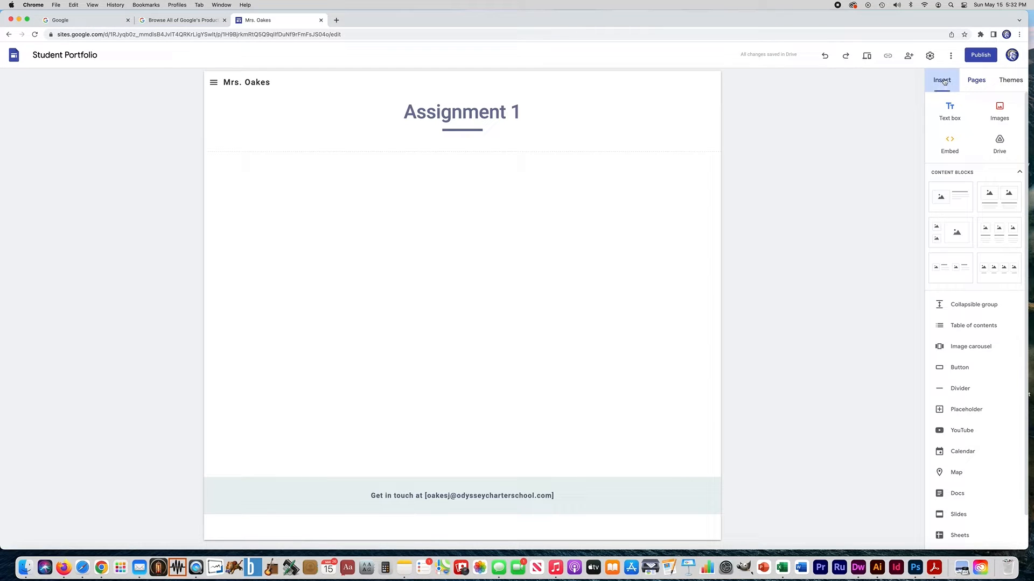
pyautogui.click(933, 113)
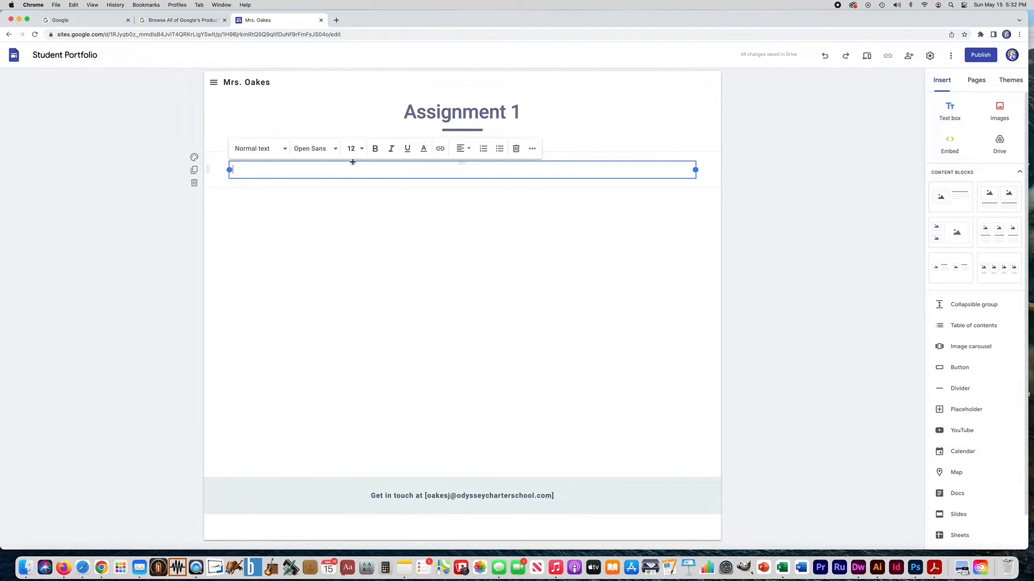
pyautogui.write('Final Project')
pyautogui.moveTo(270, 169); pyautogui.dragTo(227, 170)
pyautogui.click(278, 151)
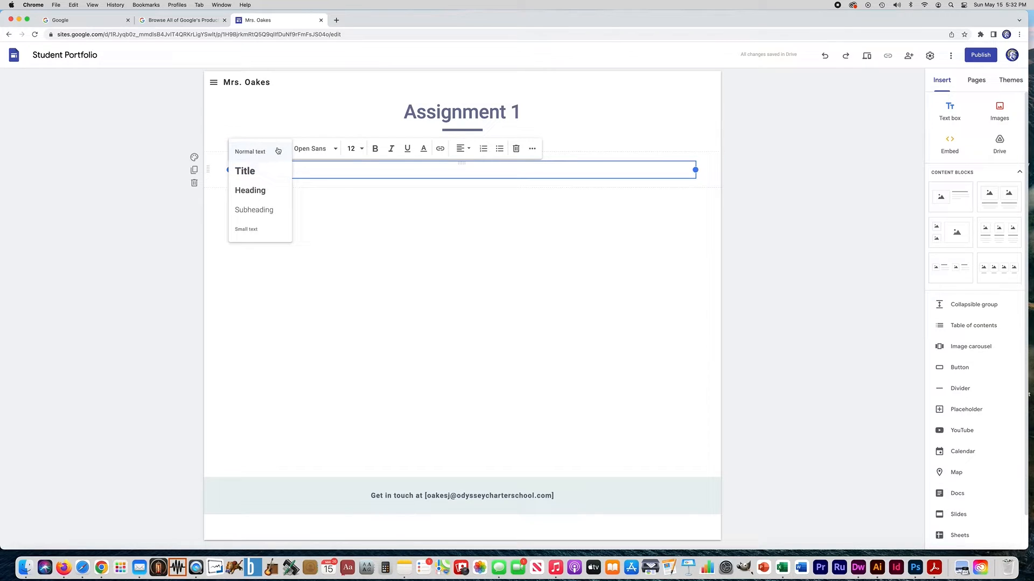
pyautogui.click(244, 170)
pyautogui.click(245, 235)
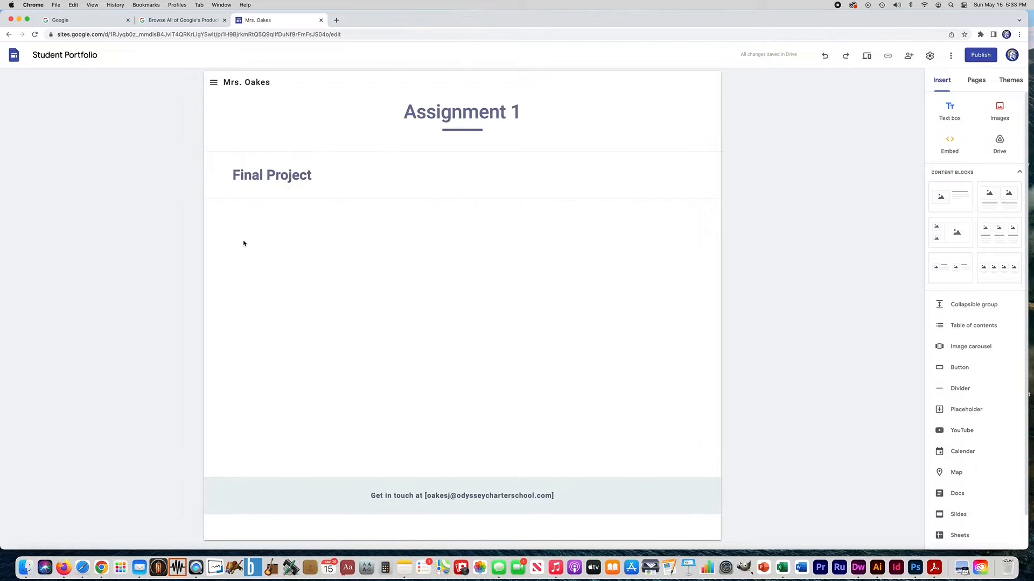
# - Add a second Title-styled text box reading 'Photos Used' below Final Project
pyautogui.click(950, 115)
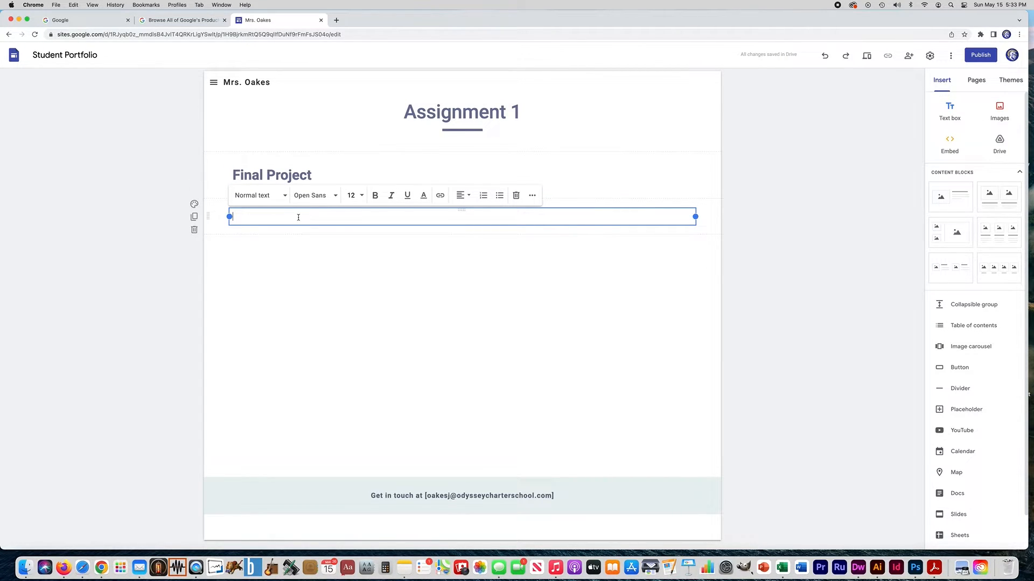
pyautogui.write('Photos Used')
pyautogui.moveTo(276, 216); pyautogui.dragTo(196, 216)
pyautogui.click(269, 196)
pyautogui.click(256, 223)
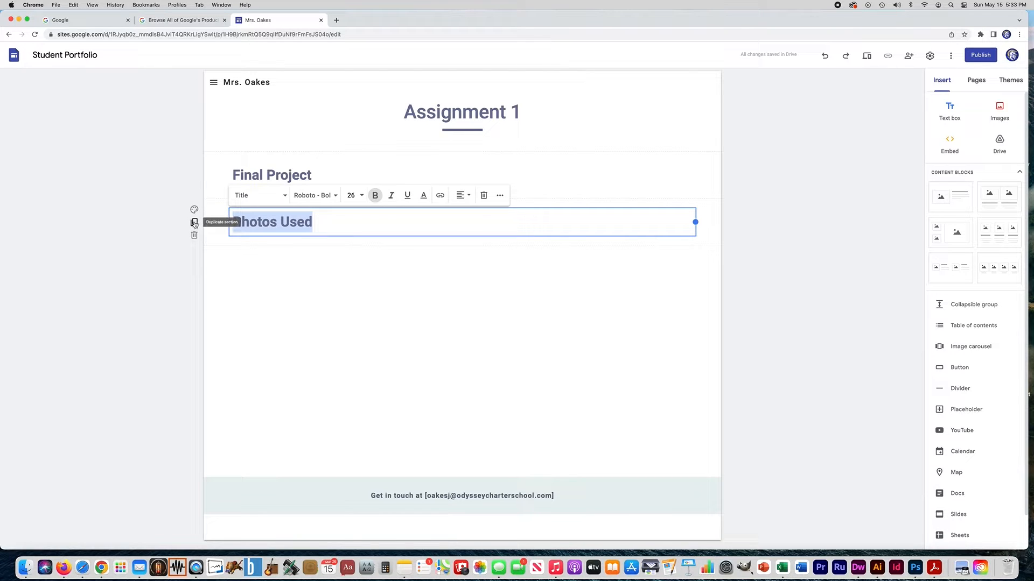
# - Duplicate the Photos Used section and retype its heading as 'Screenshots'
pyautogui.click(194, 223)
pyautogui.moveTo(314, 269); pyautogui.dragTo(231, 269)
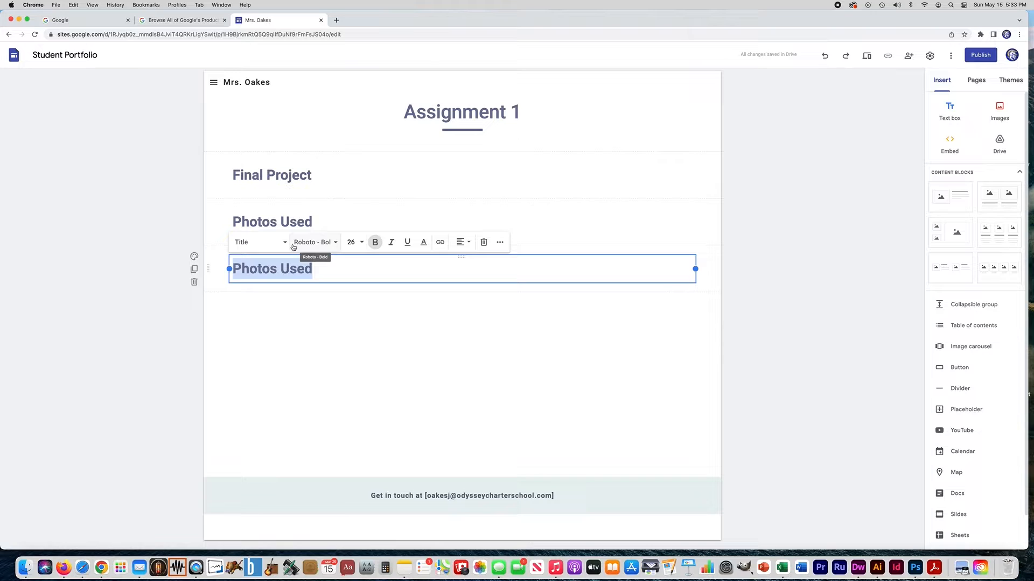
pyautogui.write('Screenshots')
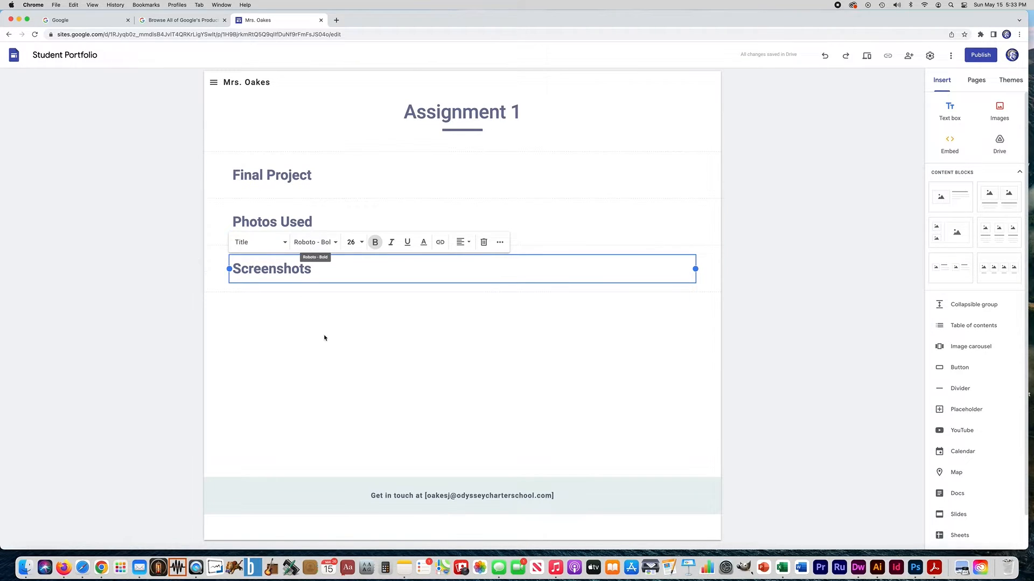
pyautogui.click(324, 359)
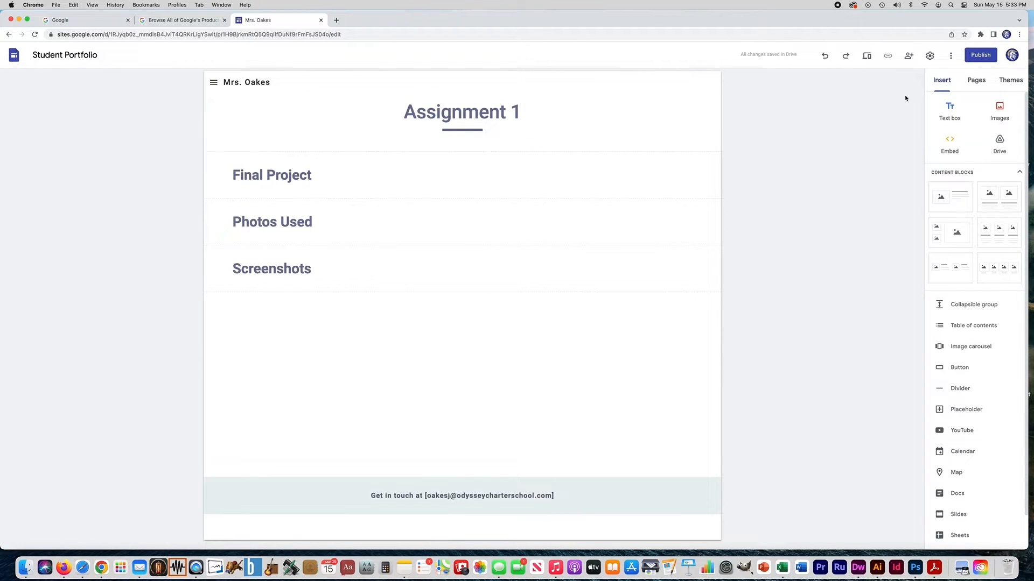
# - Rename the Classes page to 'Assignments' in the Pages list
pyautogui.click(976, 81)
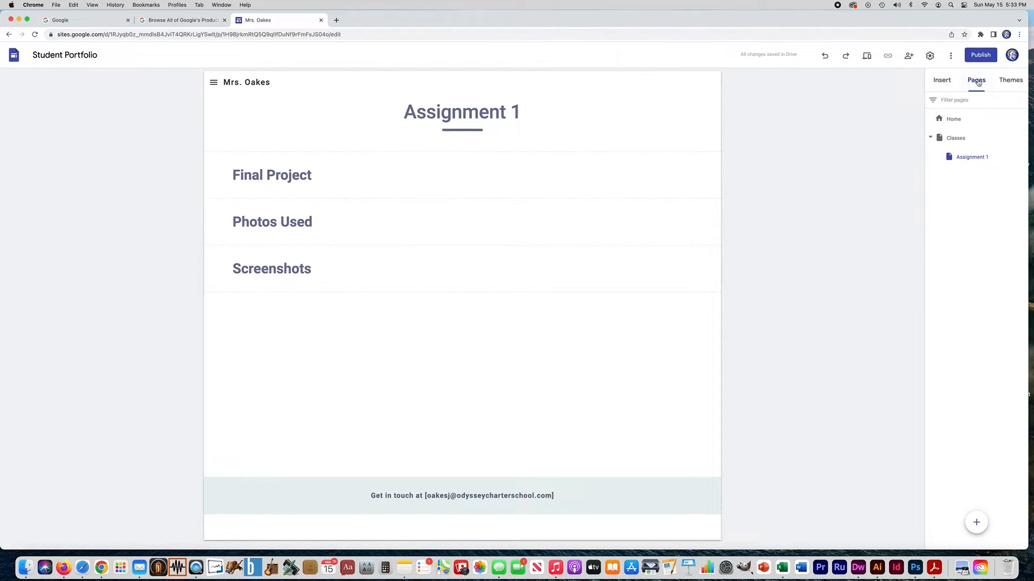
pyautogui.click(956, 140)
pyautogui.click(956, 140)
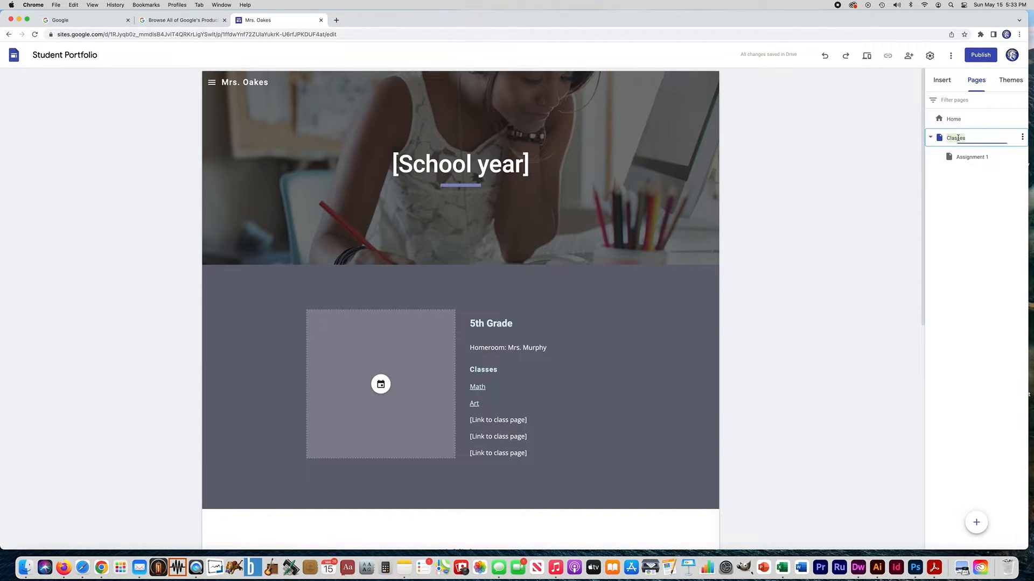
pyautogui.write('Assignment')
pyautogui.press('Return')
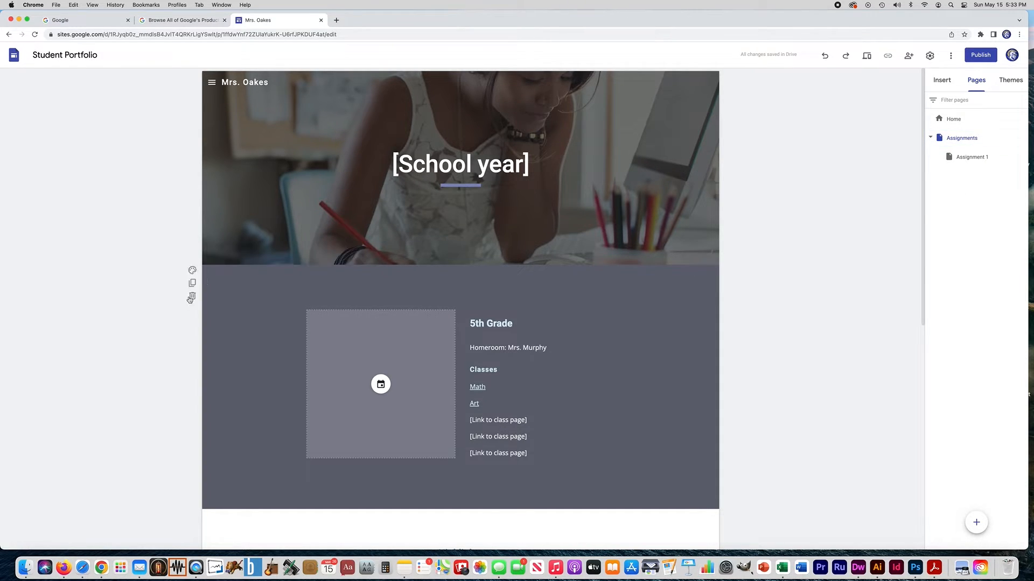
# - Delete the 5th Grade, empty grey, Highlights and three-box sections, then choose to upload a new header image
pyautogui.click(192, 401)
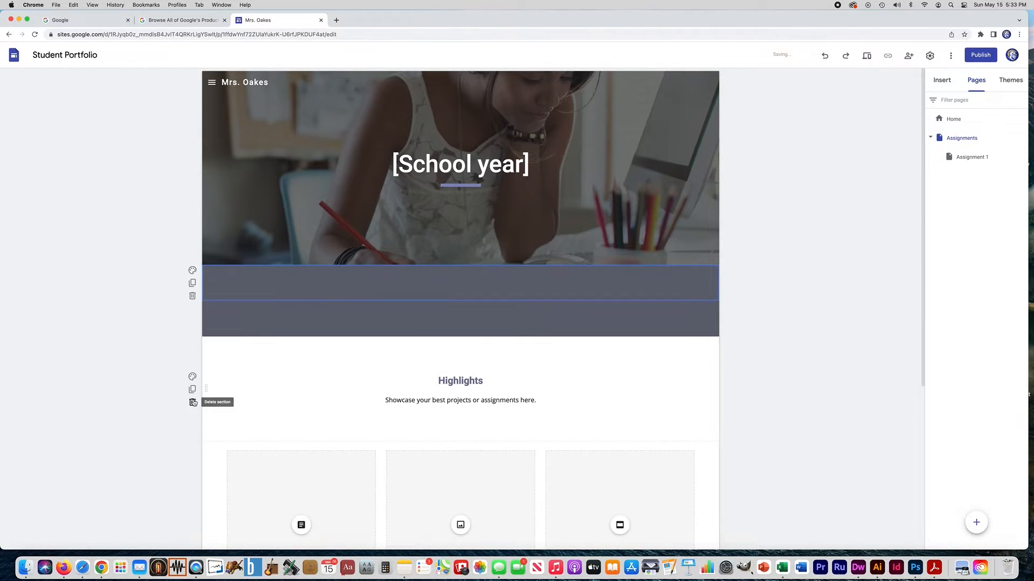
pyautogui.click(193, 297)
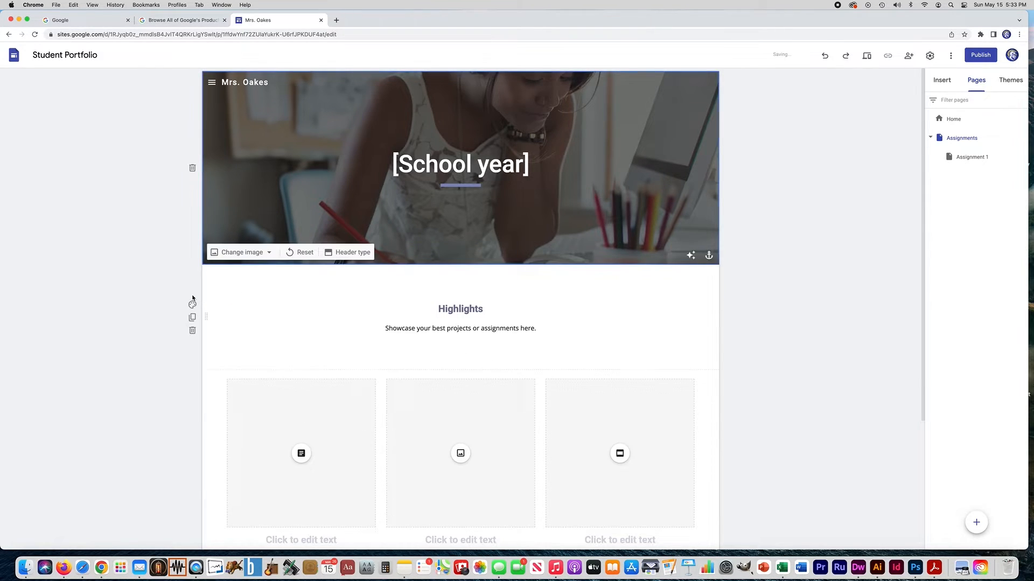
pyautogui.click(193, 332)
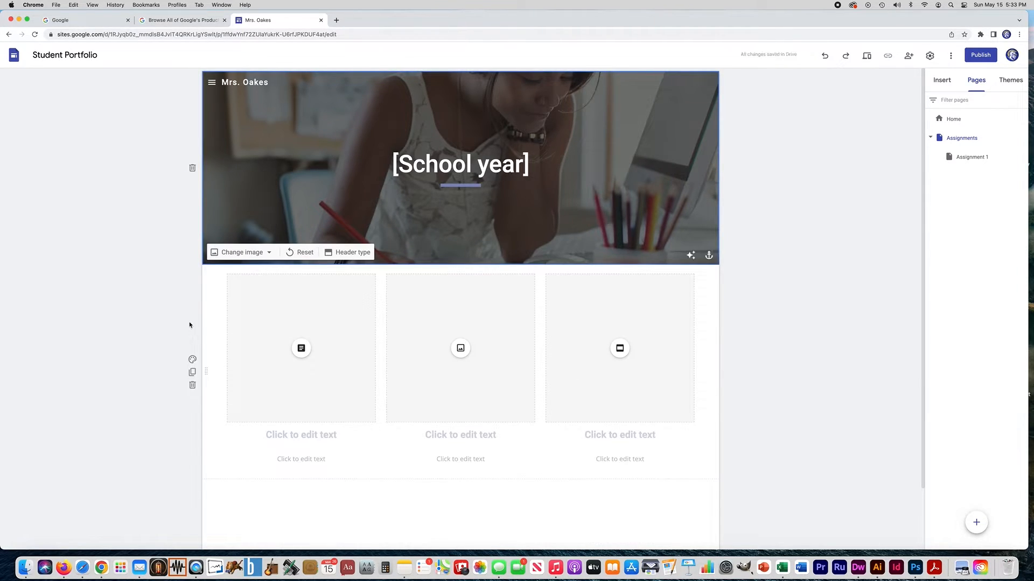
pyautogui.click(192, 384)
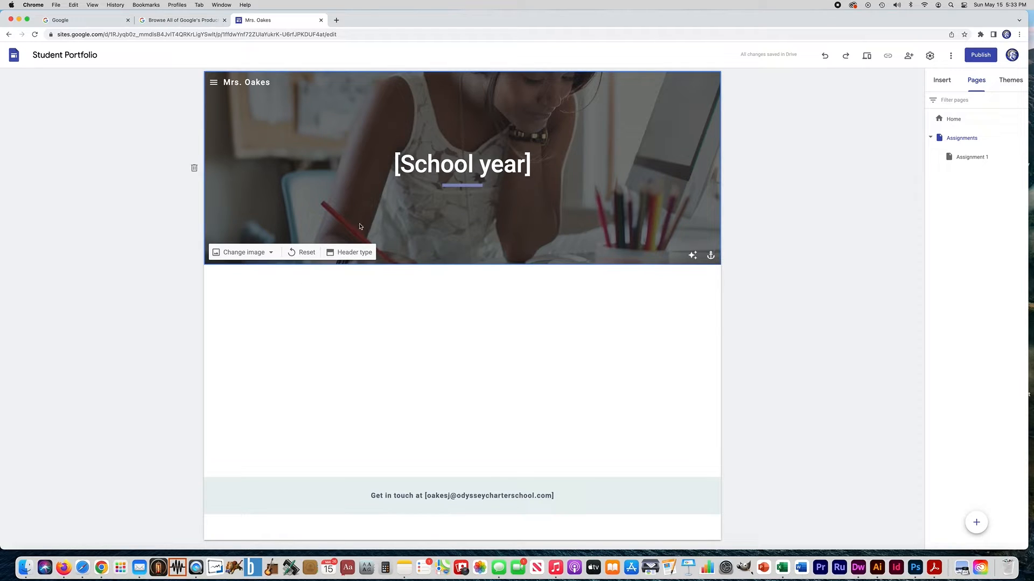
pyautogui.click(244, 257)
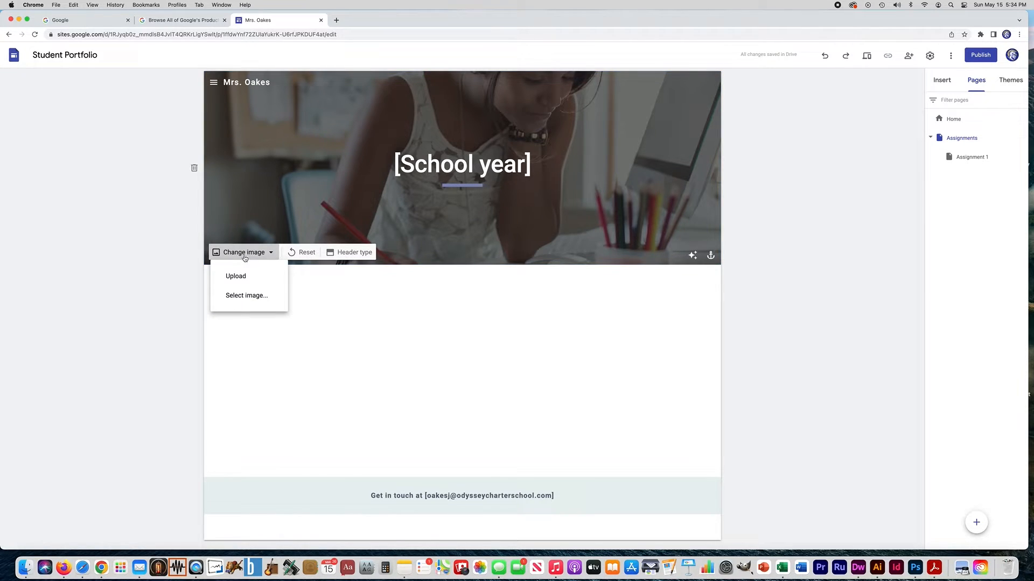
pyautogui.click(240, 278)
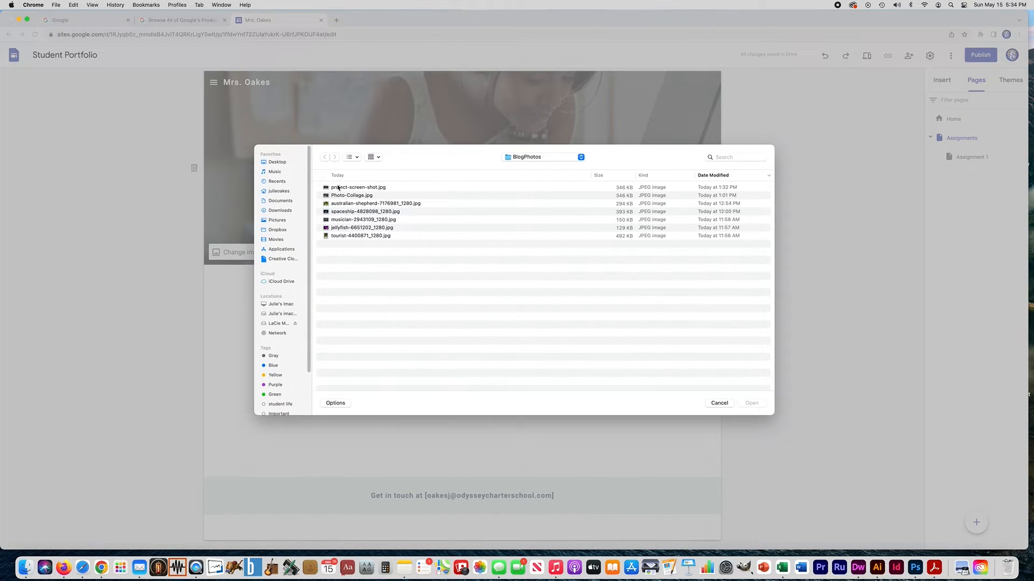
# - Use the jellyfish photo as the header image and change the header title from [School year] to 'Assignments'
pyautogui.doubleClick(342, 228)
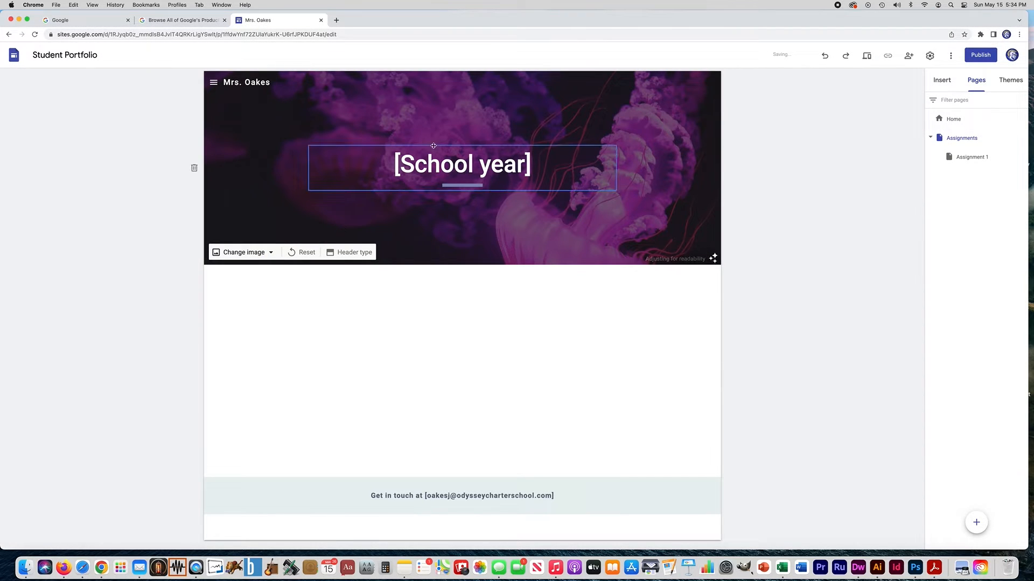
pyautogui.tripleClick(455, 168)
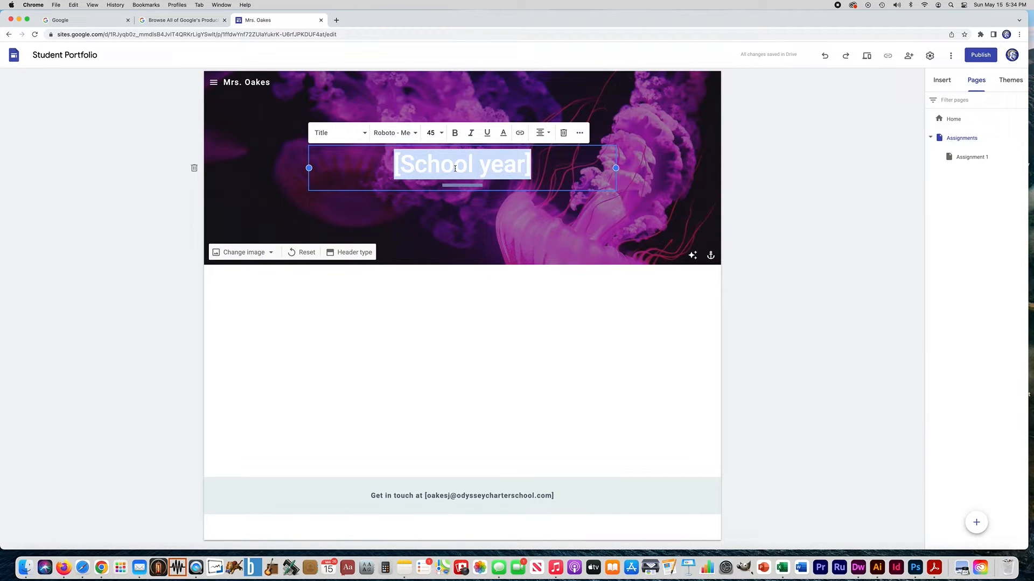
pyautogui.write('Assignmets')
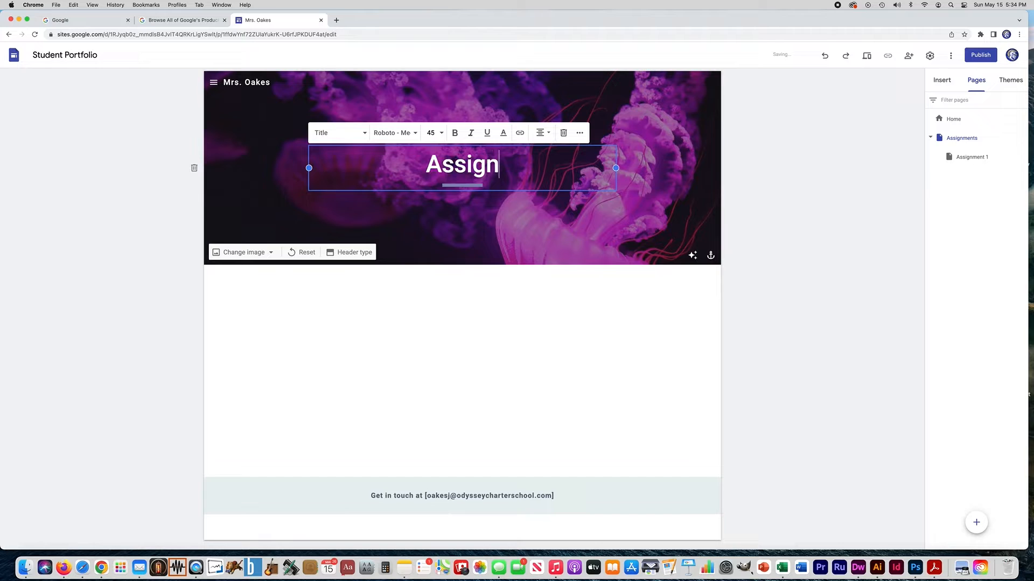
pyautogui.press('BackSpace')
pyautogui.press('BackSpace')
pyautogui.write('nt')
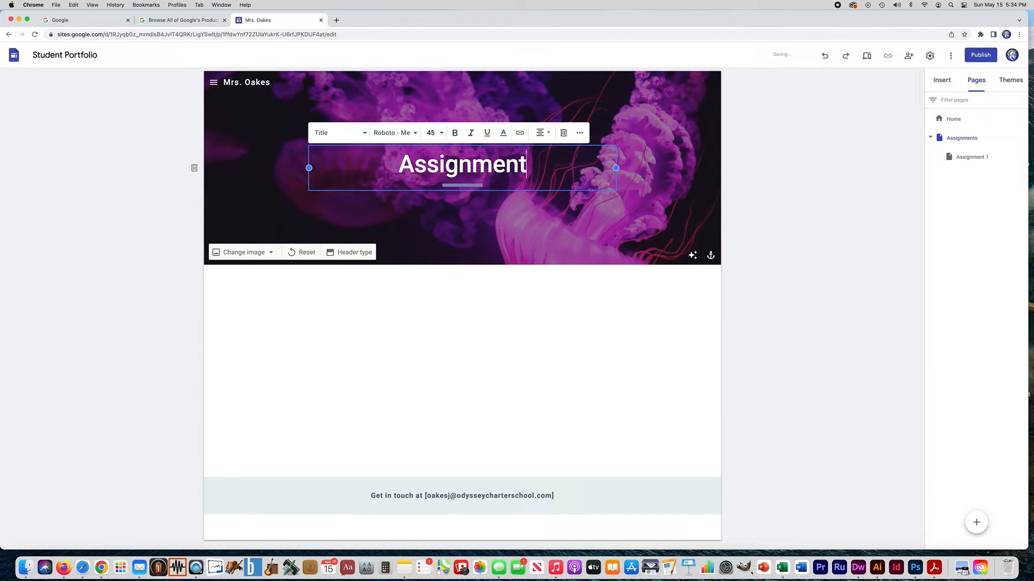
pyautogui.write('s')
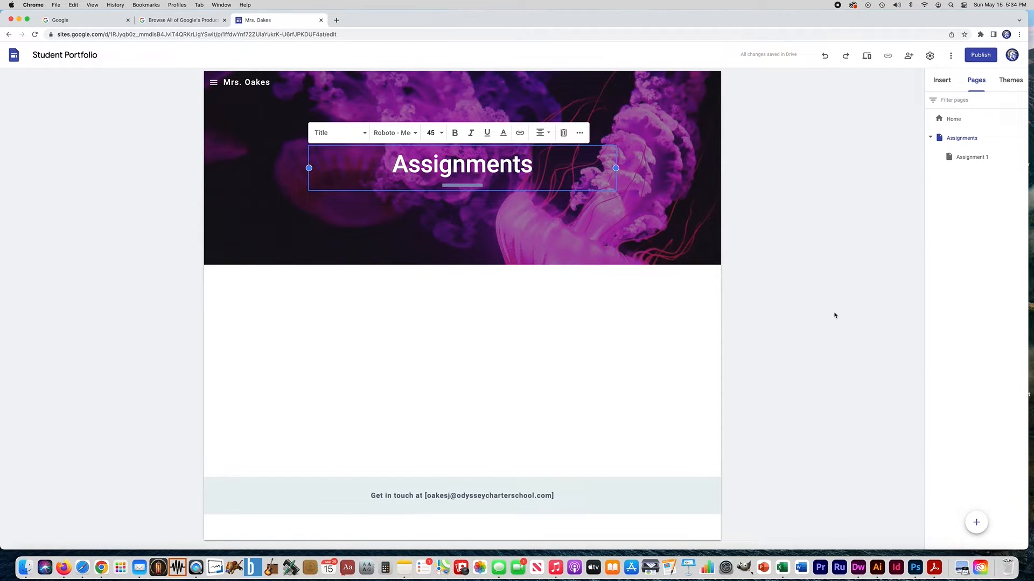
pyautogui.click(811, 252)
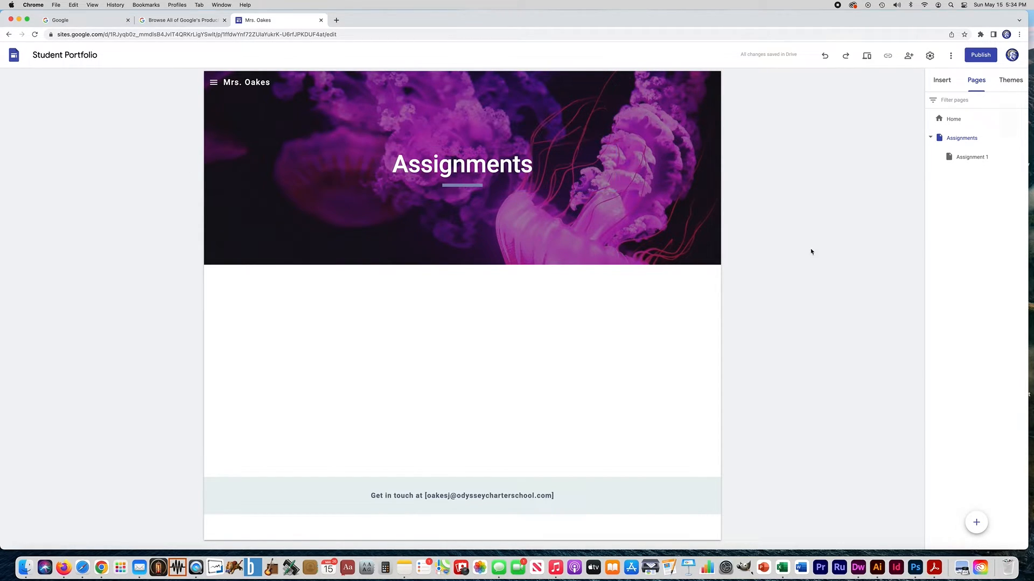
# - Duplicate the Assignment 1 page as a new page named 'Assignment 2'
pyautogui.click(965, 160)
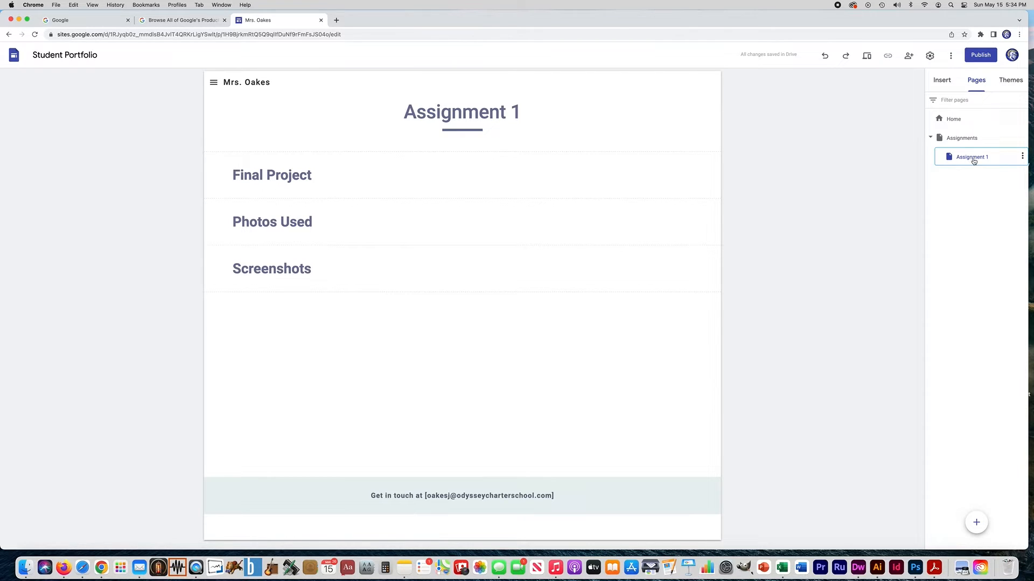
pyautogui.click(1022, 157)
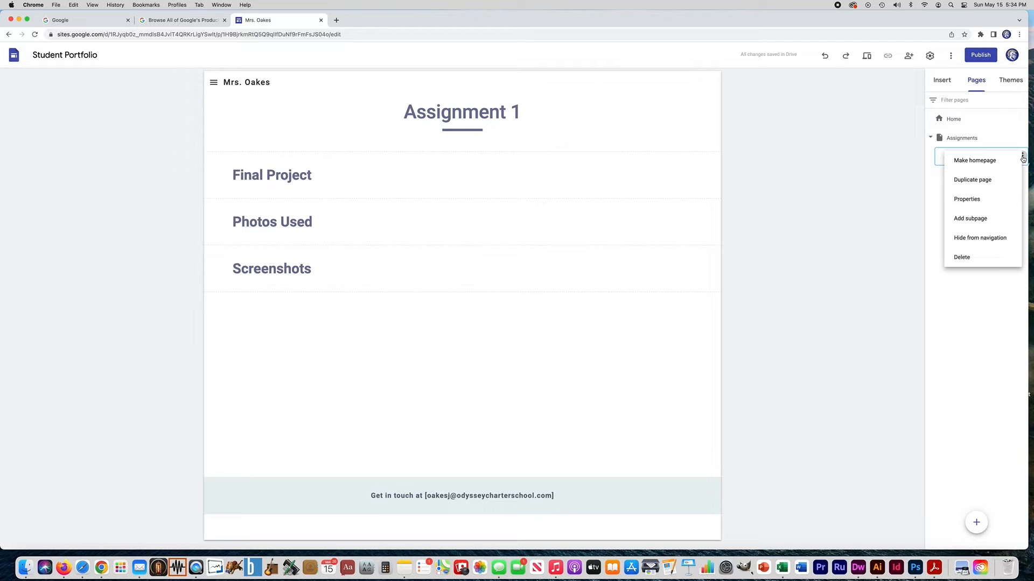
pyautogui.click(976, 181)
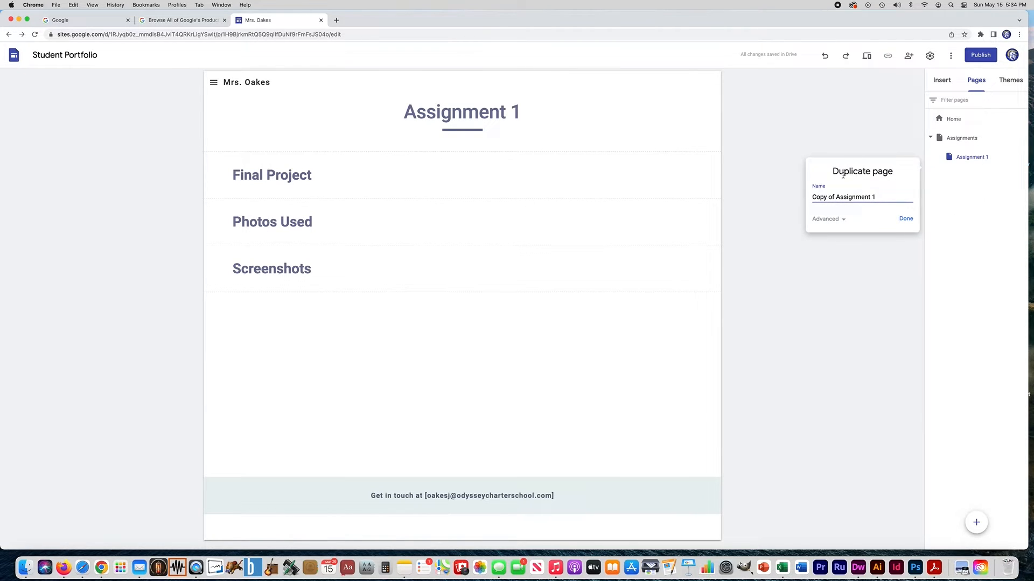
pyautogui.moveTo(836, 197); pyautogui.dragTo(811, 197)
pyautogui.press('BackSpace')
pyautogui.click(860, 197)
pyautogui.press('BackSpace')
pyautogui.press('BackSpace')
pyautogui.write('2')
pyautogui.click(906, 219)
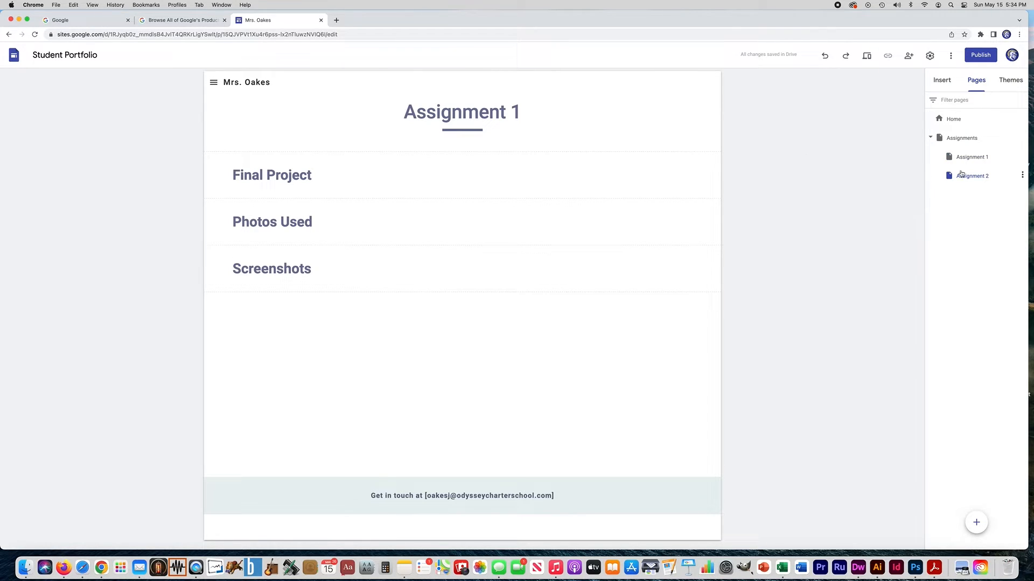
# - Change the copied page's title from 'Assignment 1' to 'Assignment 2'
pyautogui.click(521, 113)
pyautogui.doubleClick(515, 111)
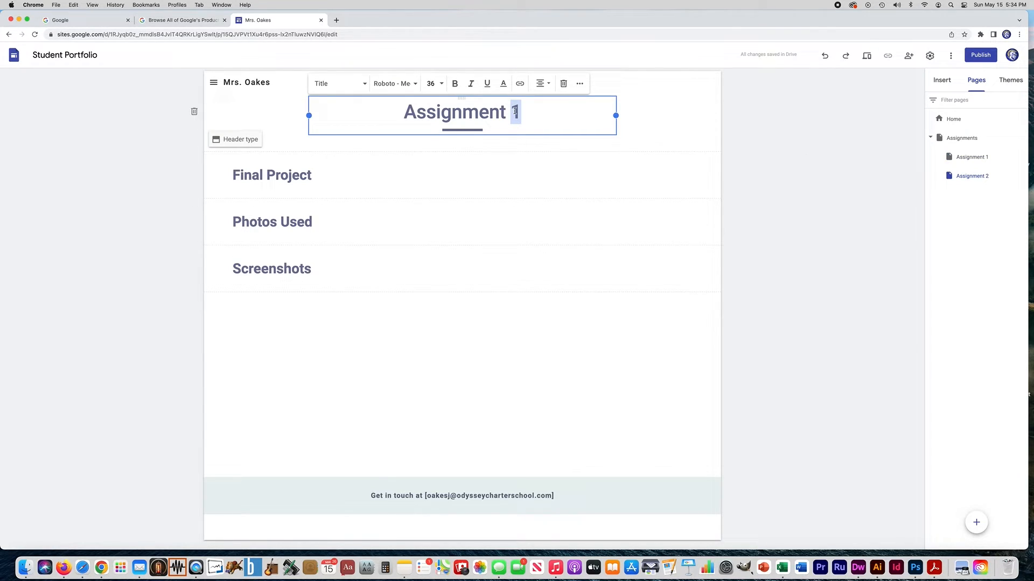
pyautogui.write('2')
pyautogui.click(774, 150)
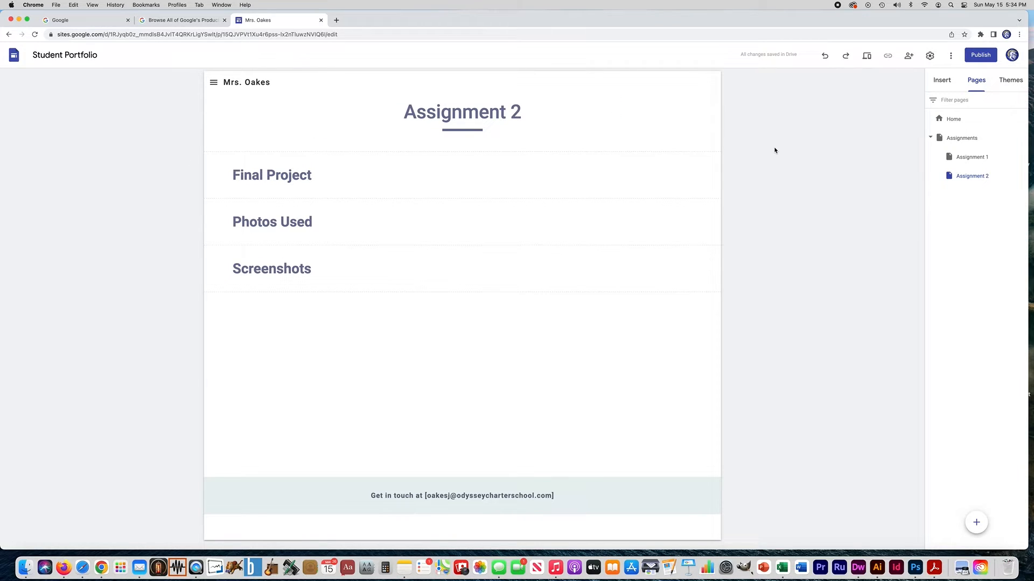
# - Duplicate the Assignment 2 page as a new page named 'Assignment 3'
pyautogui.click(1022, 175)
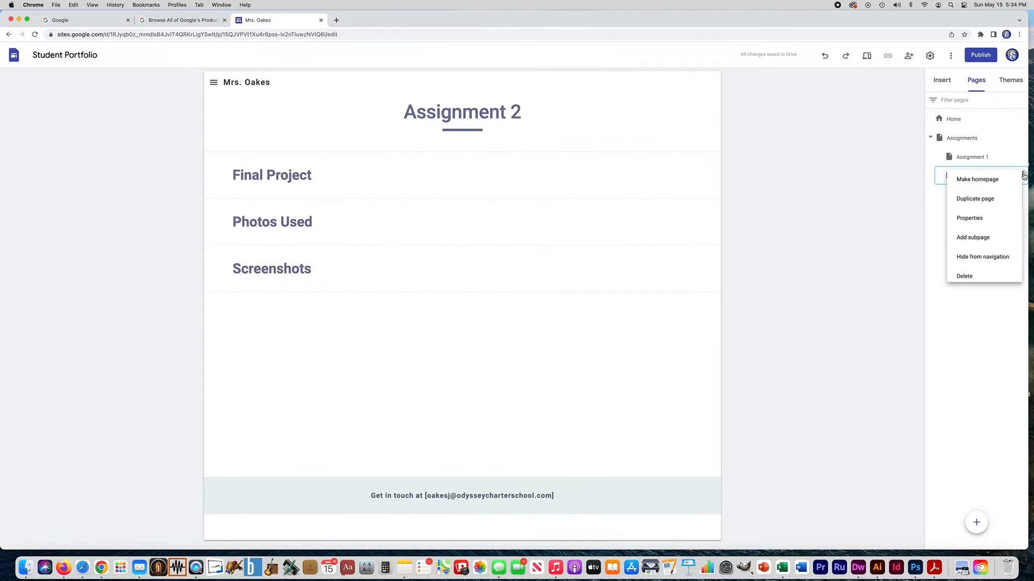
pyautogui.click(971, 199)
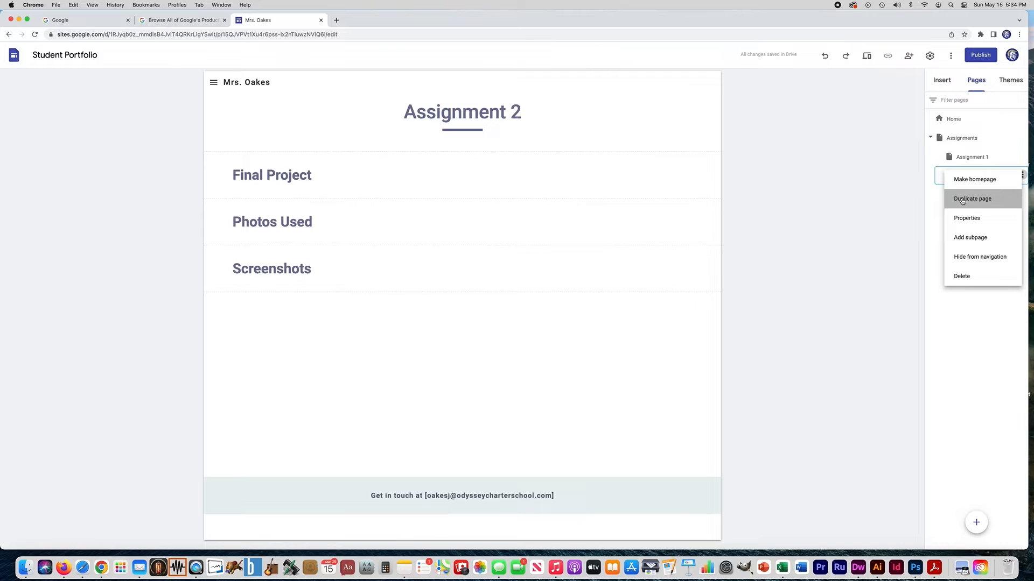
pyautogui.press('BackSpace')
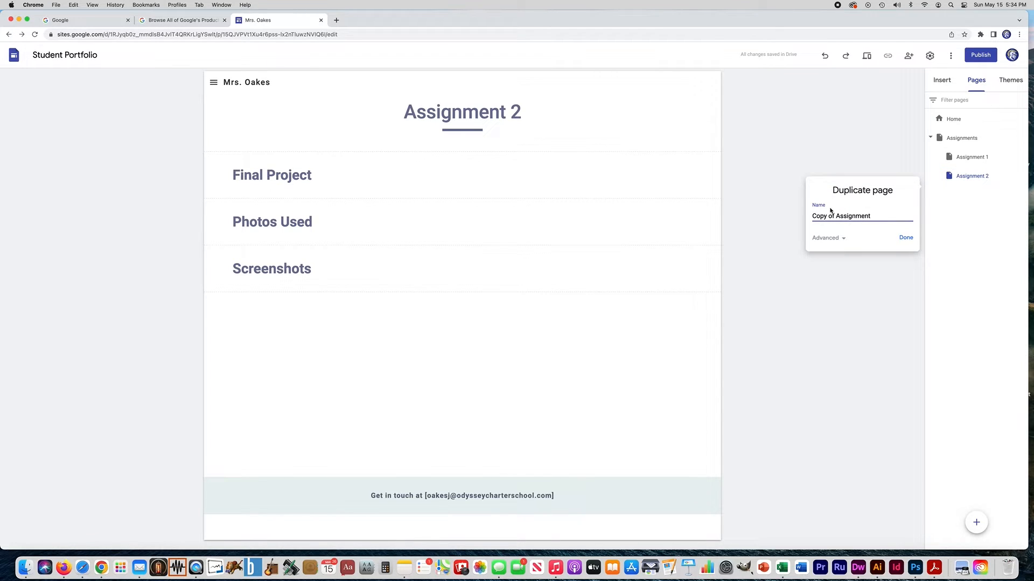
pyautogui.write('3')
pyautogui.moveTo(837, 217); pyautogui.dragTo(811, 216)
pyautogui.press('BackSpace')
pyautogui.click(906, 238)
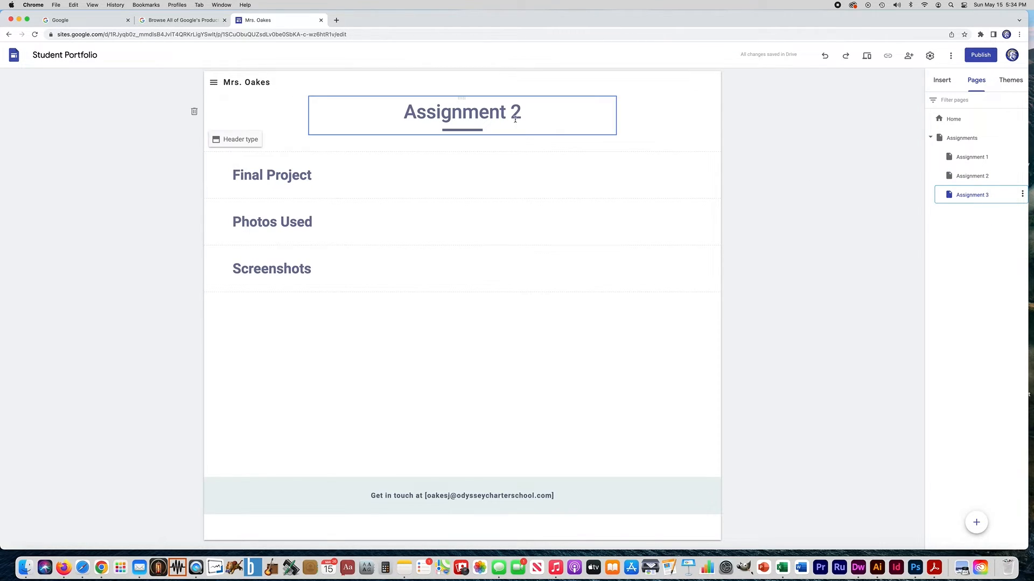
# - Change the new page's title to 'Assignment 3', then go back to the Assignment 1 page
pyautogui.moveTo(509, 112); pyautogui.dragTo(518, 111)
pyautogui.write('3')
pyautogui.click(781, 193)
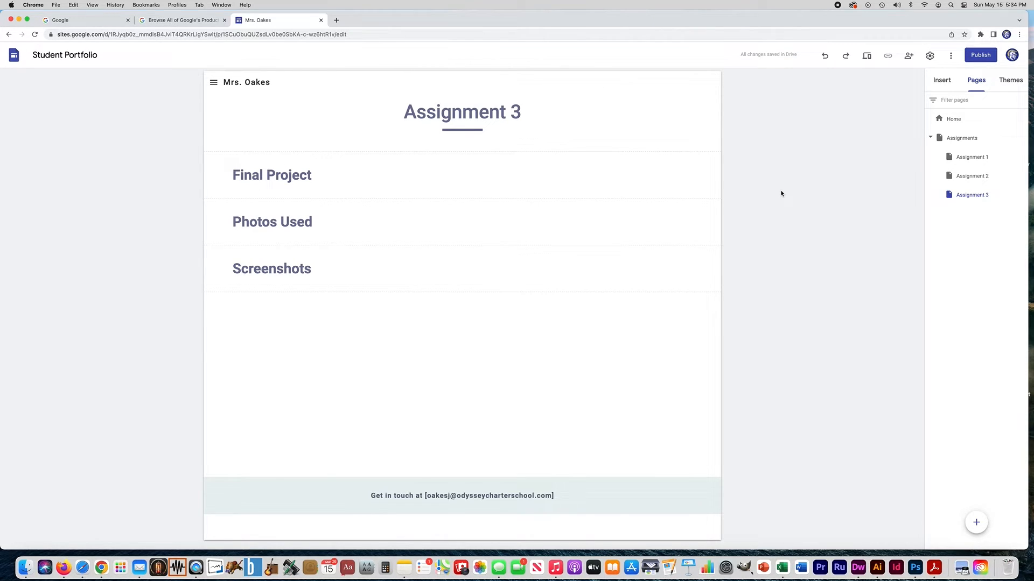
pyautogui.click(971, 176)
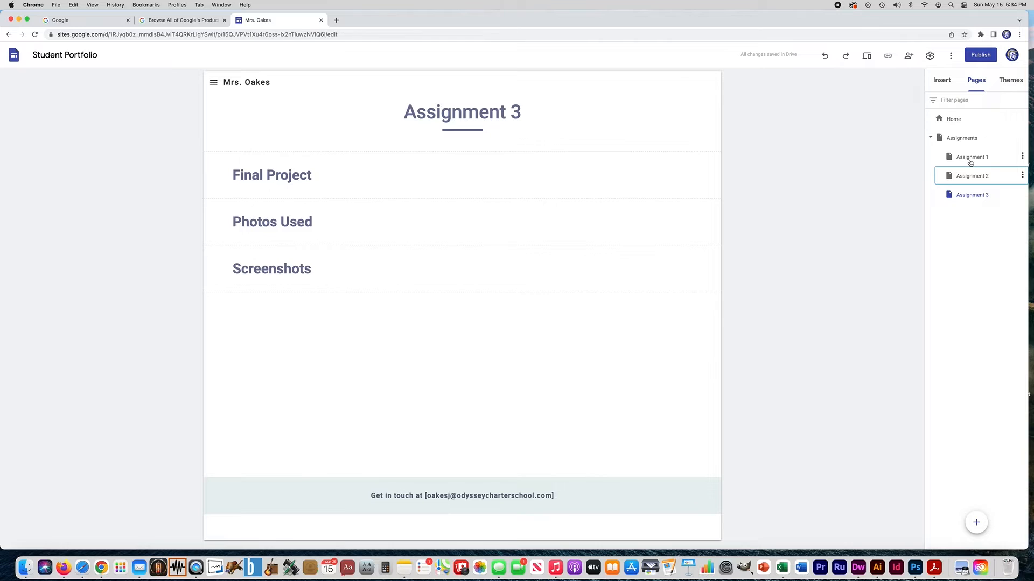
pyautogui.click(970, 161)
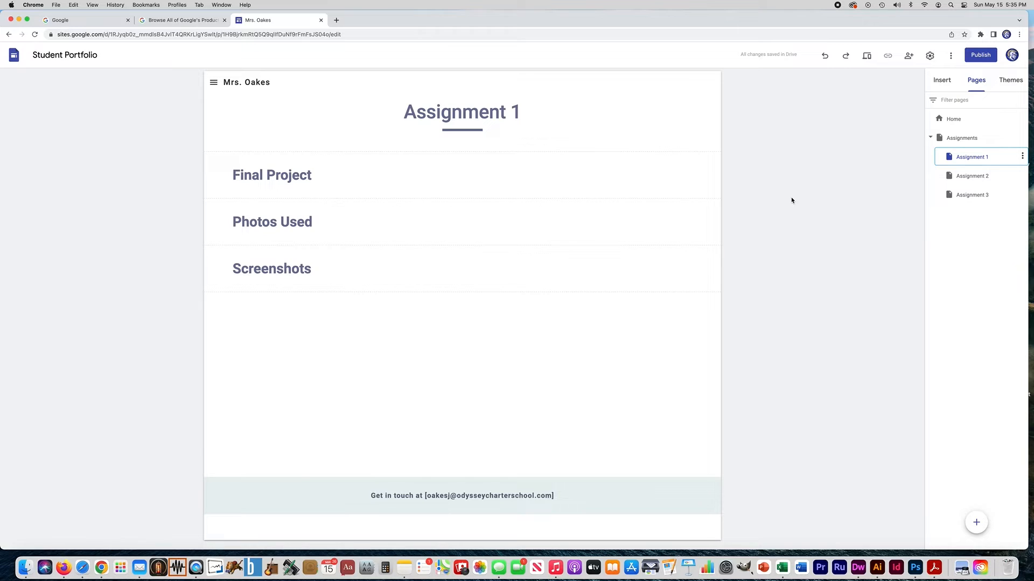
# - Publish the site to the web under an available custom address based on the owner's name
pyautogui.click(982, 56)
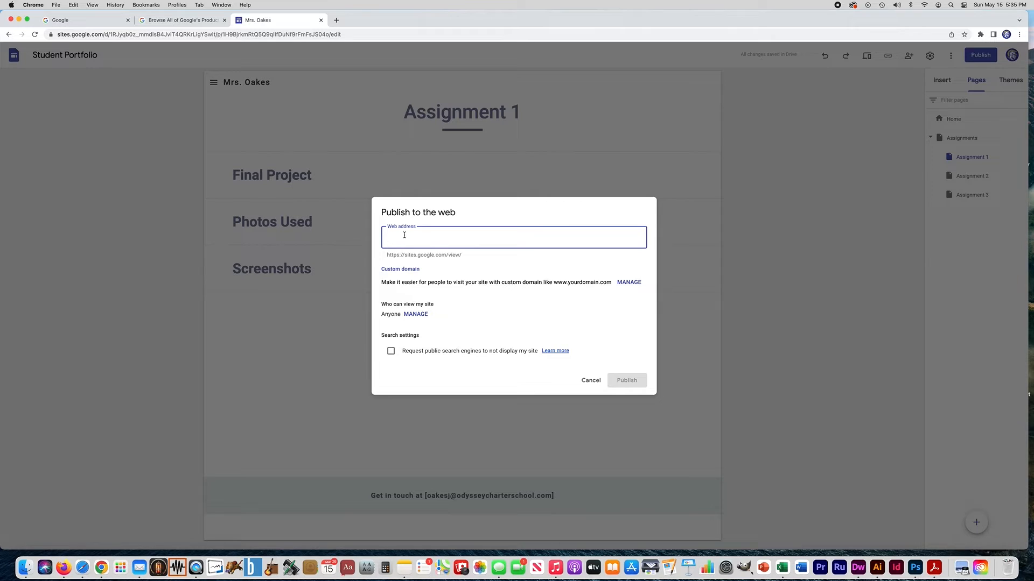
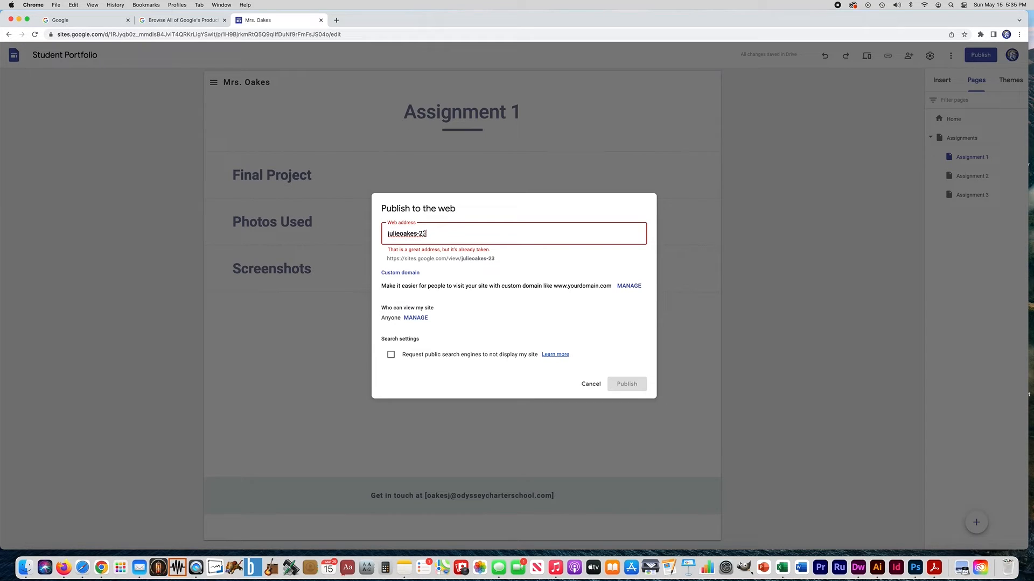
pyautogui.click(399, 233)
pyautogui.write('-')
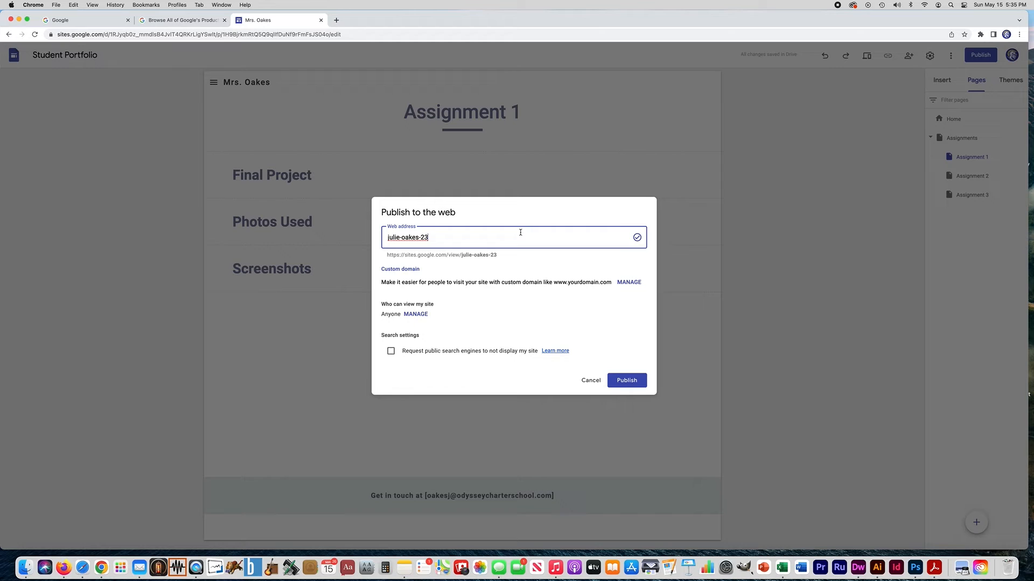
pyautogui.click(623, 381)
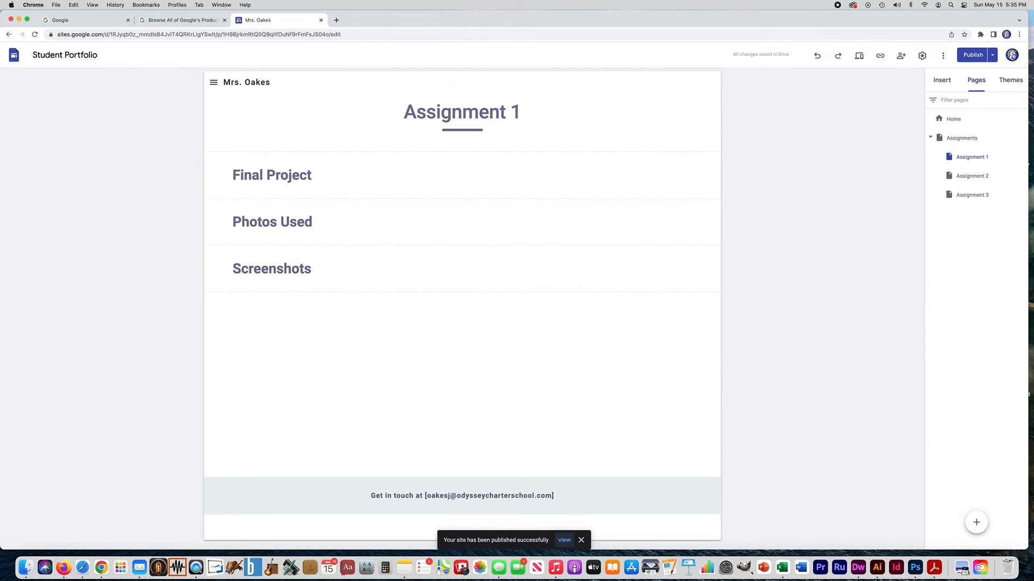
pyautogui.click(994, 58)
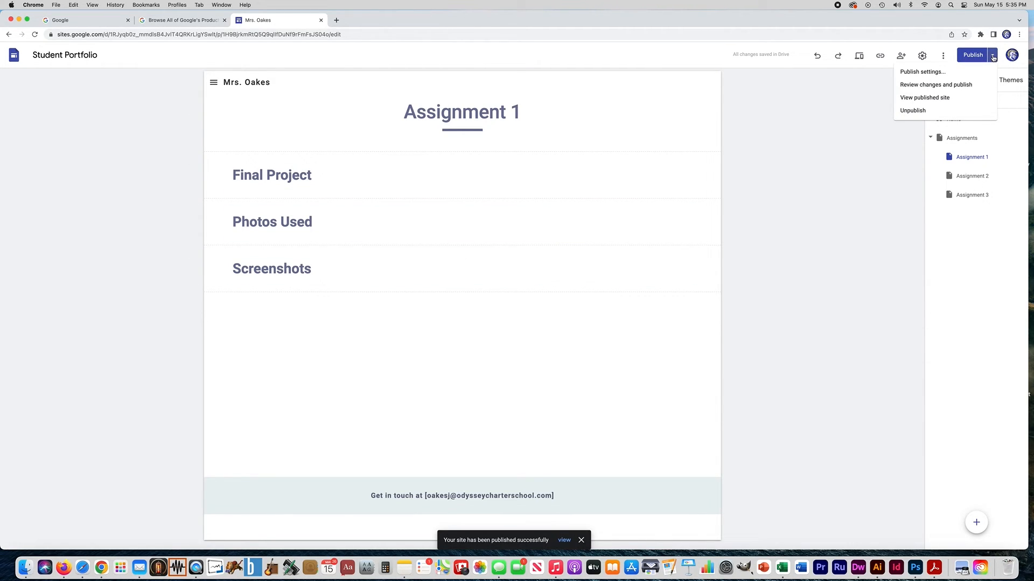
# - Open the published site and check the Home, Assignments and Assignment 1–3 pages
pyautogui.click(922, 98)
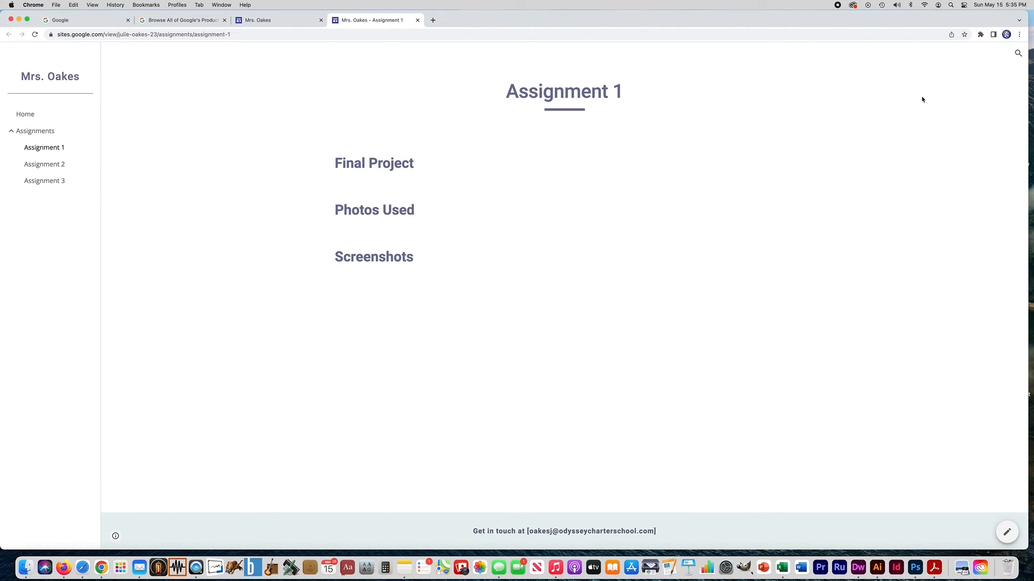
pyautogui.click(22, 115)
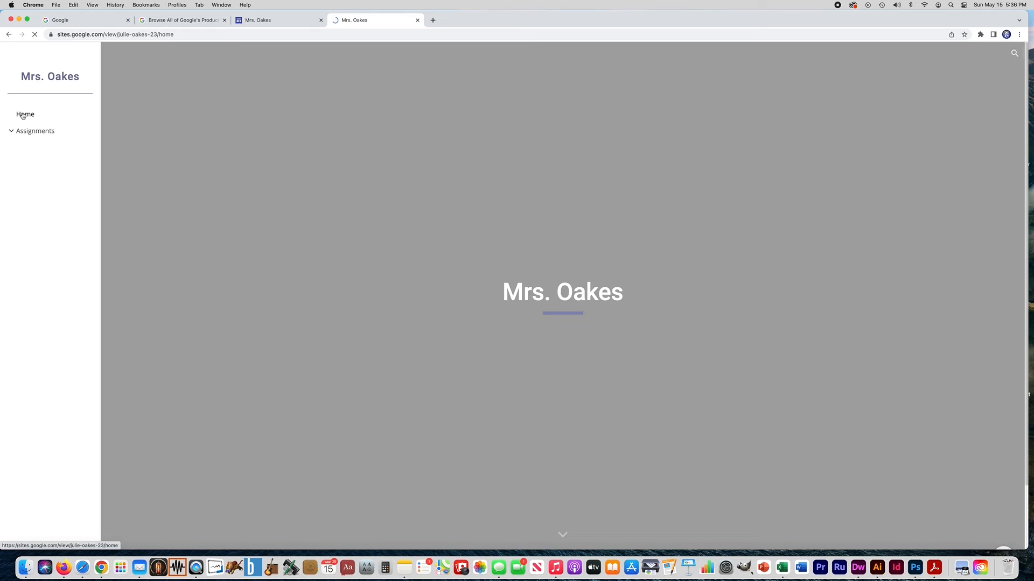
pyautogui.scroll(-3, 196, 165)
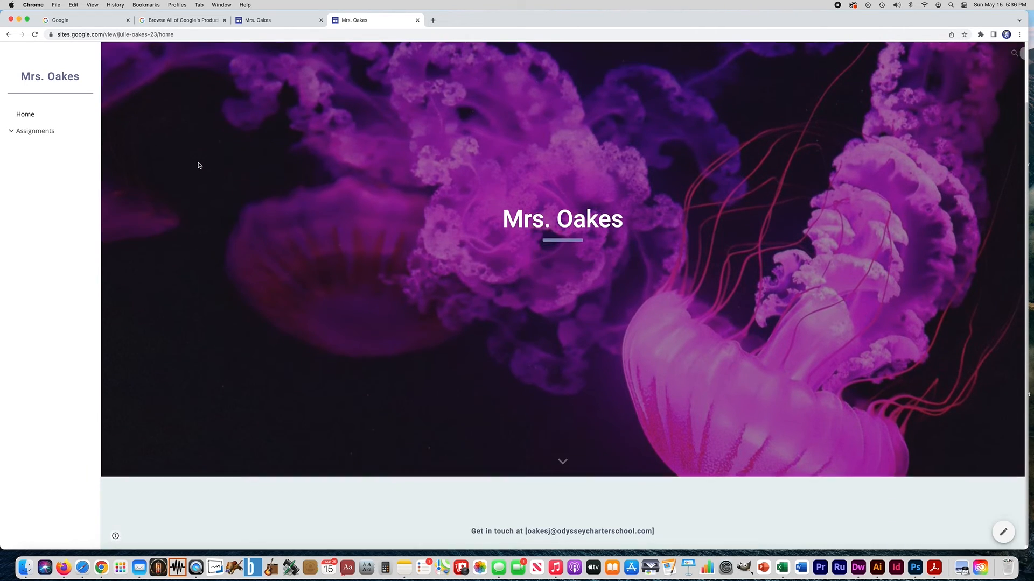
pyautogui.scroll(3, 197, 165)
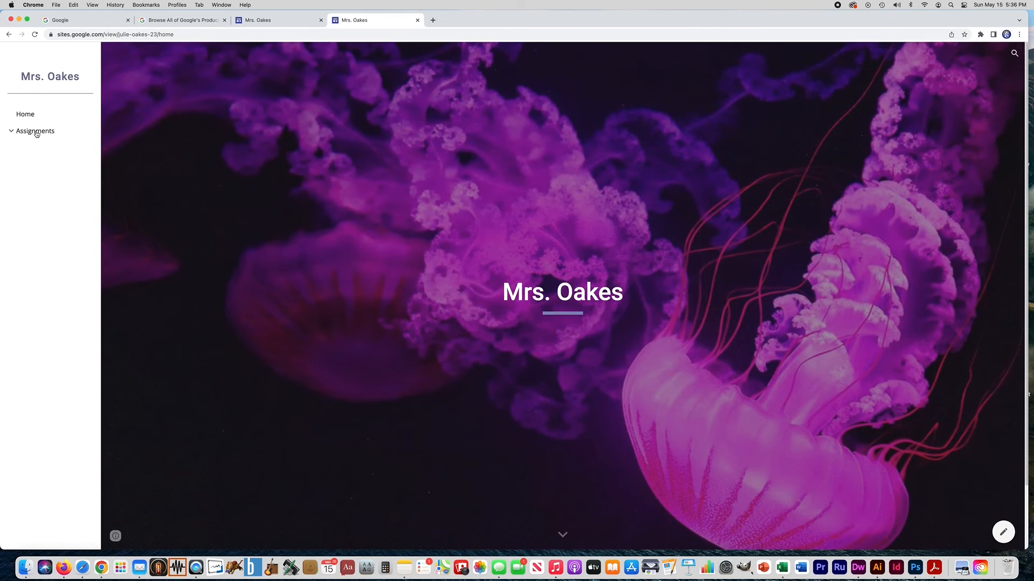
pyautogui.click(36, 133)
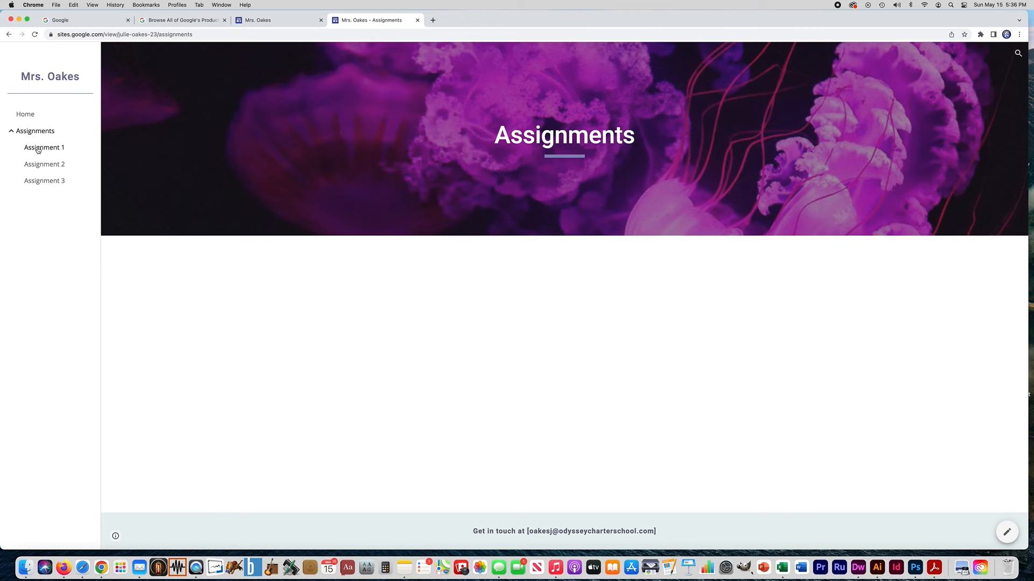
pyautogui.click(38, 148)
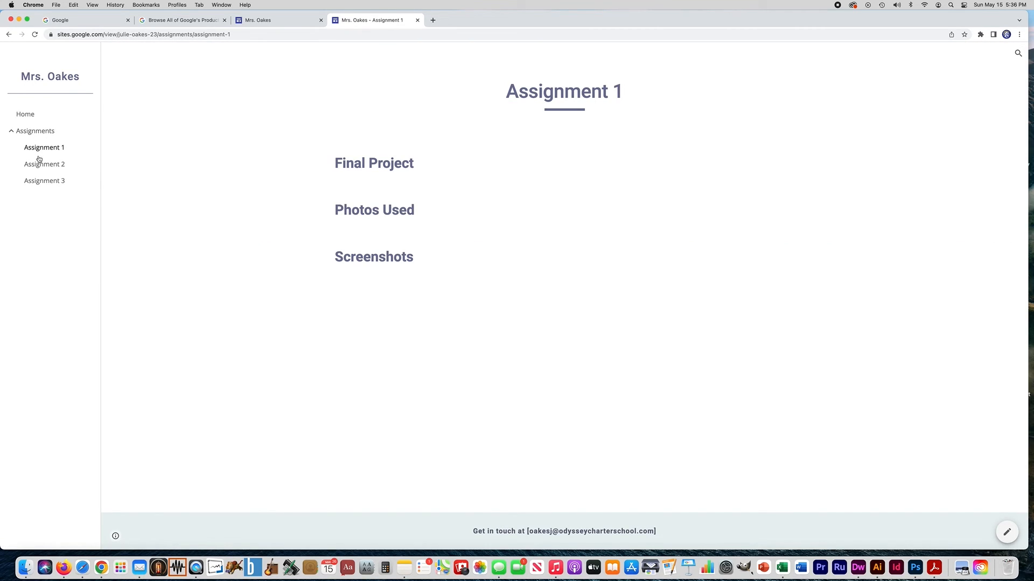
pyautogui.click(39, 166)
pyautogui.click(42, 183)
pyautogui.click(43, 168)
pyautogui.click(42, 150)
# - Revisit Assignments and Assignment 1–3, return to Home, and select the site's web address
pyautogui.click(25, 115)
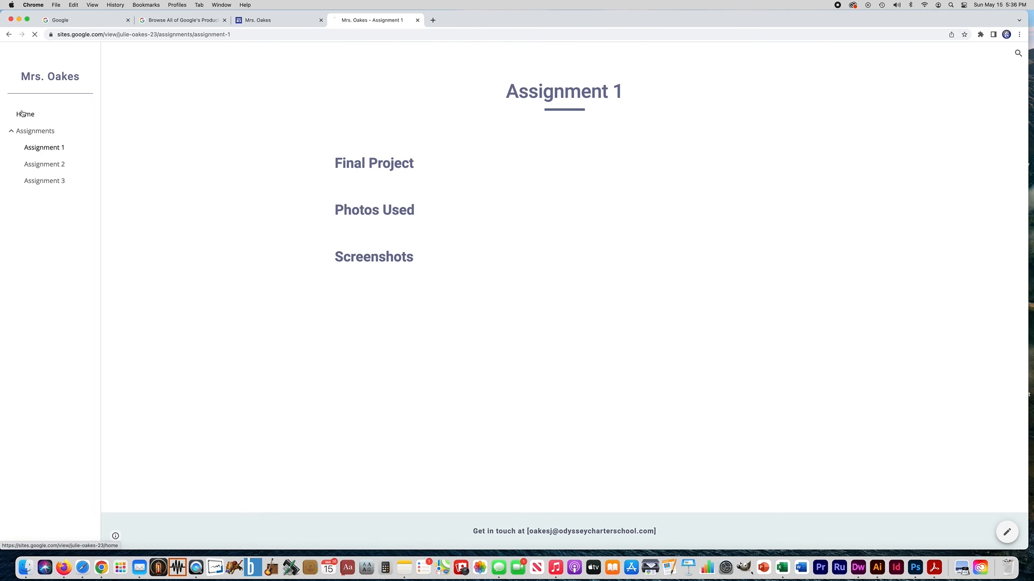
pyautogui.click(32, 132)
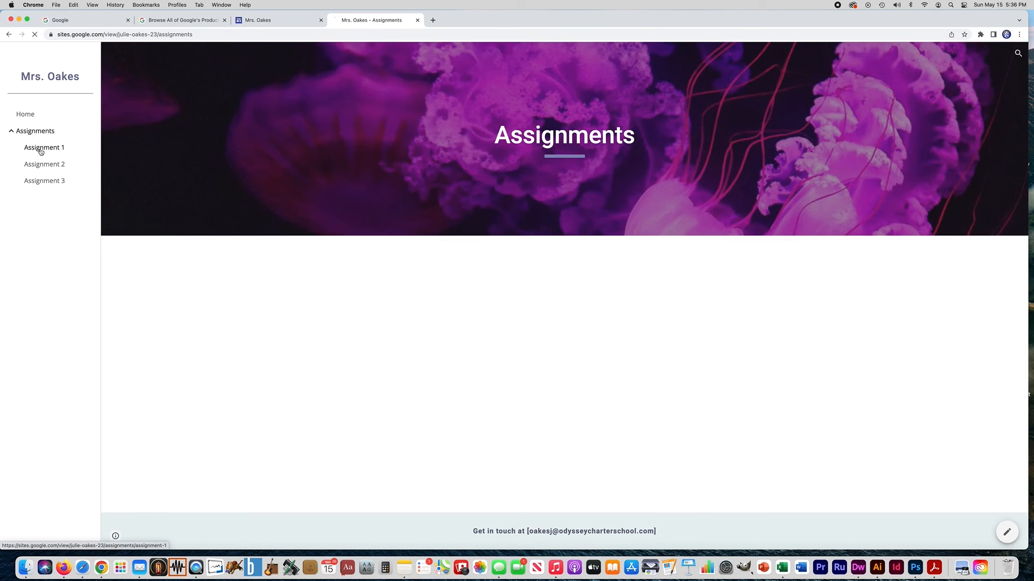
pyautogui.click(39, 150)
pyautogui.click(44, 165)
pyautogui.click(40, 181)
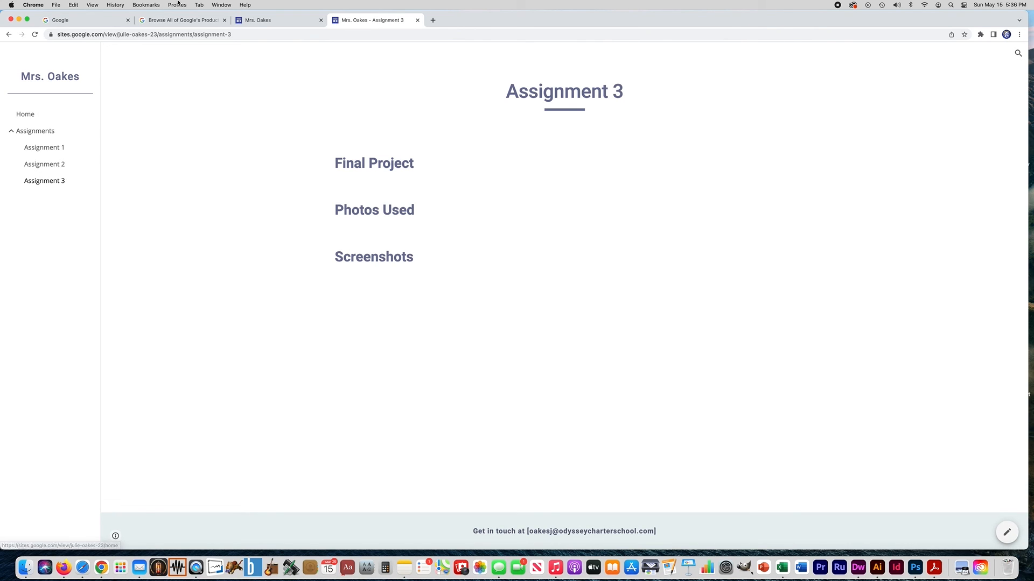
pyautogui.click(27, 114)
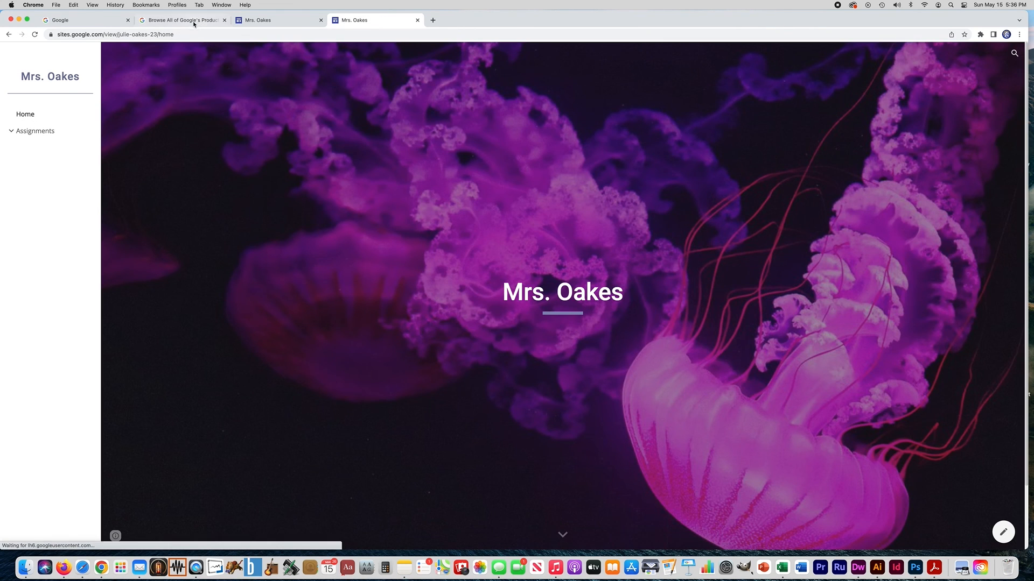
pyautogui.click(183, 36)
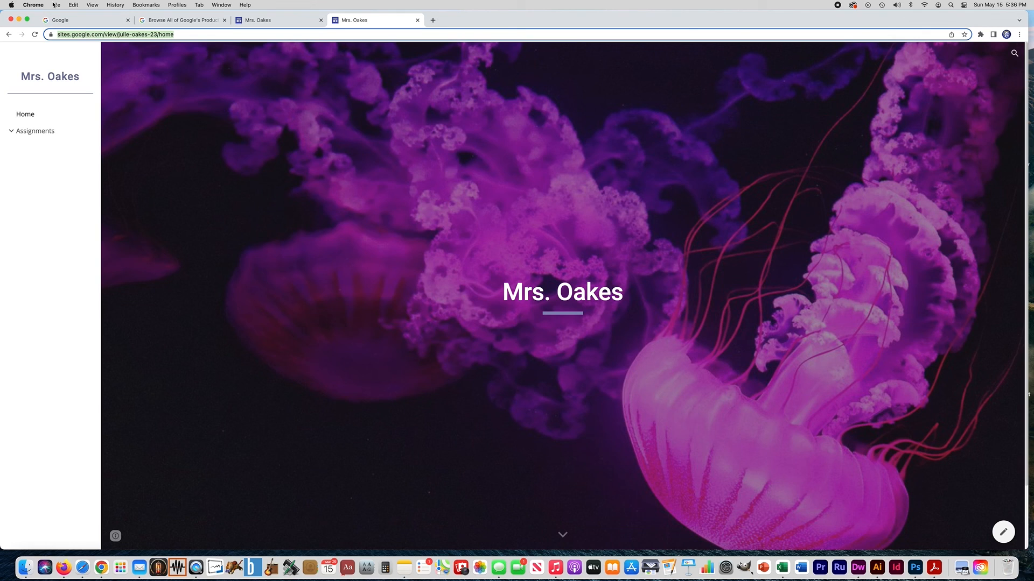